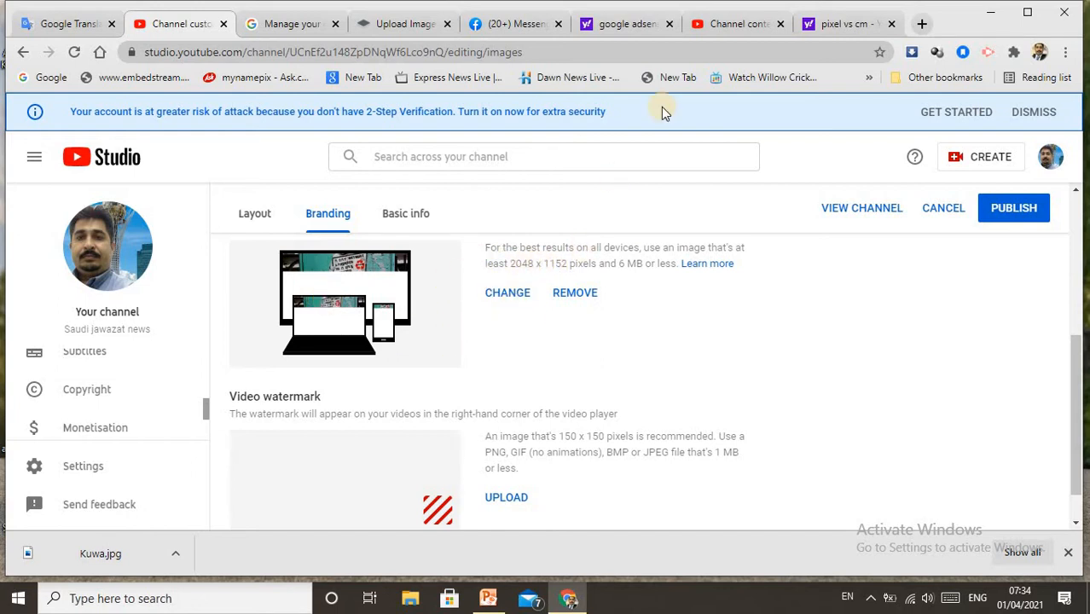
Switch to the Art c presentation in PowerPoint and move the channel-art size template picture further over the slide
click(729, 26)
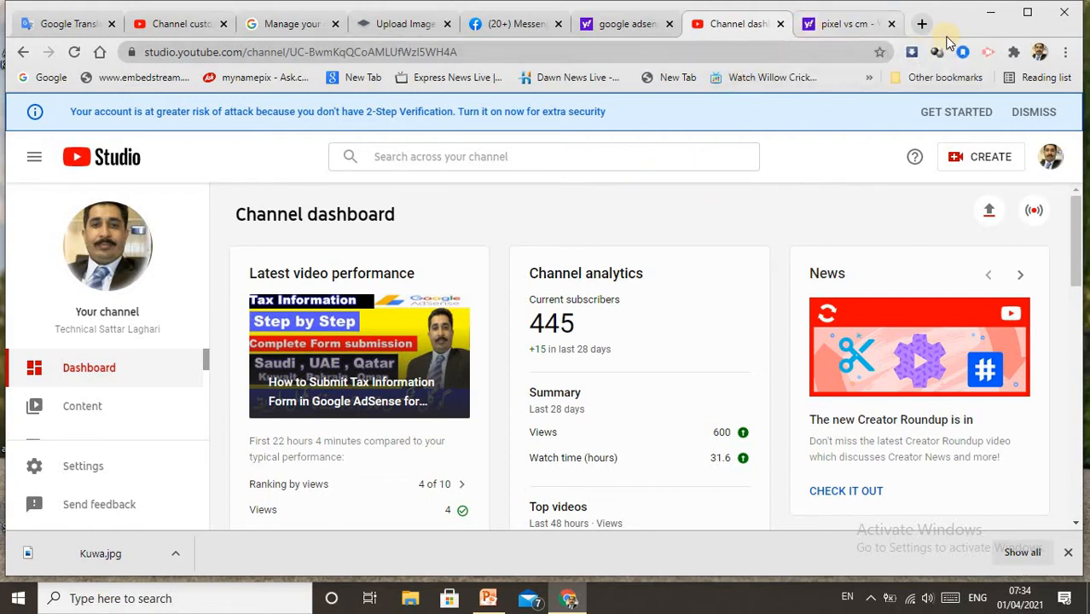
click(985, 15)
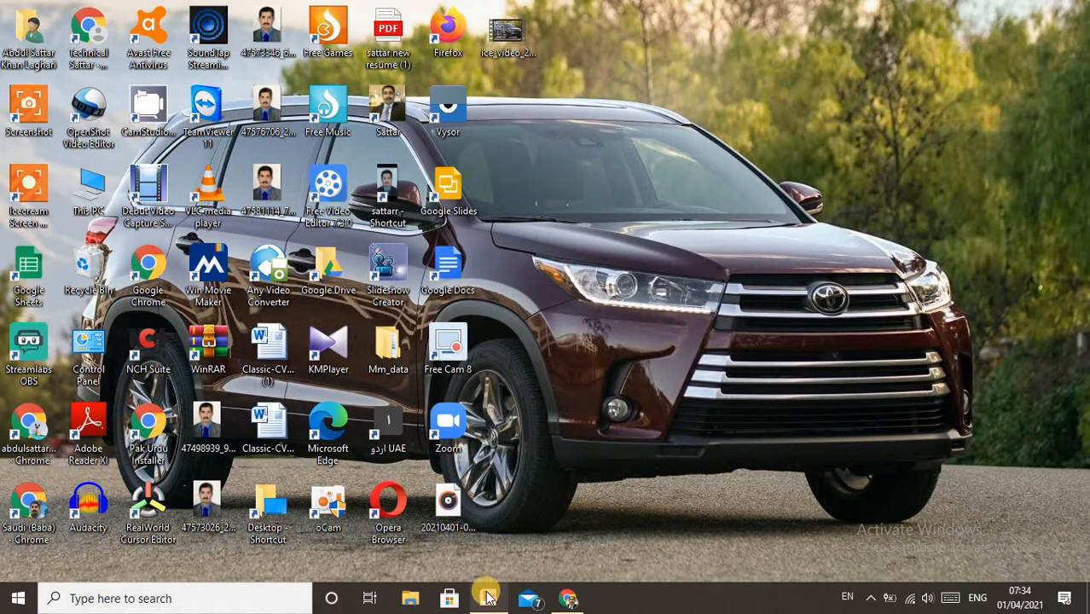
mouse_move(488, 598)
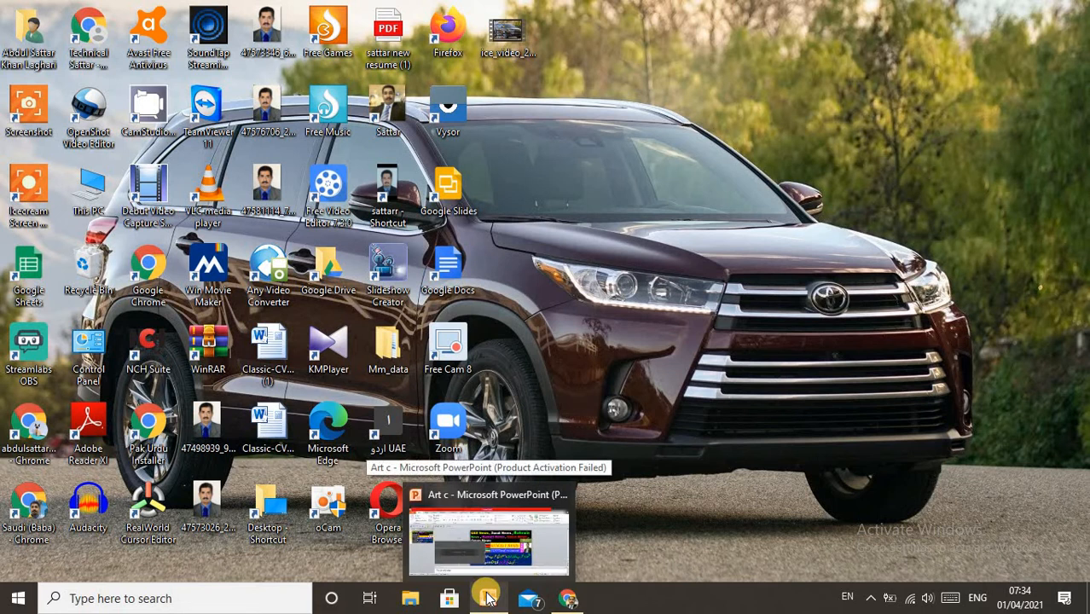
click(487, 599)
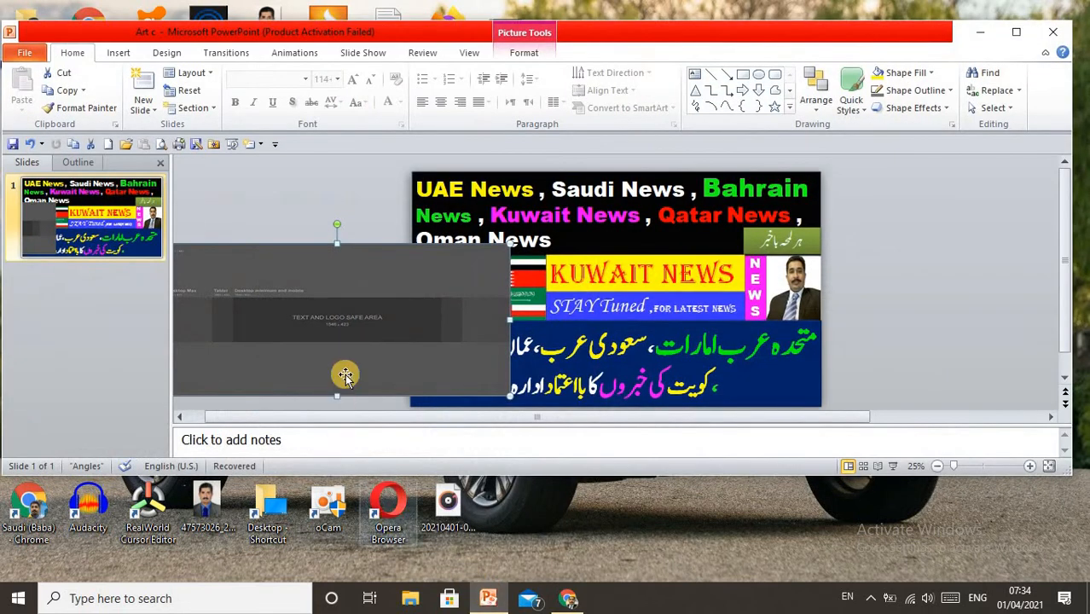
drag(348, 285, 463, 225)
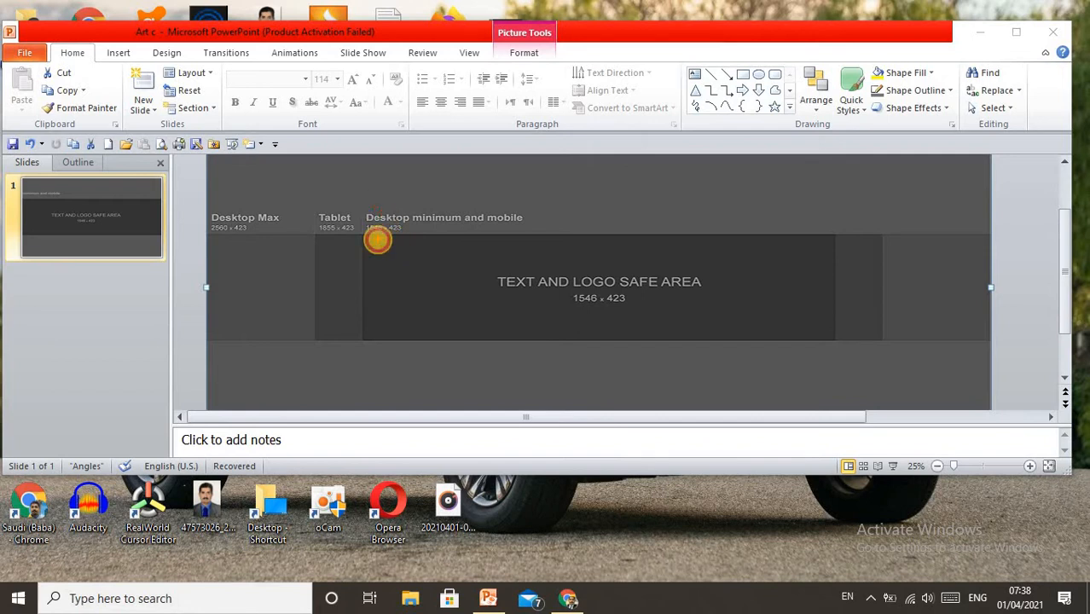
Examine the template's text and logo safe area, Tablet area and Desktop Max area, outlining the zones freehand in red
mouse_move(378, 239)
mouse_down()
mouse_move(377, 283)
mouse_move(426, 326)
mouse_move(531, 336)
mouse_move(687, 330)
mouse_move(751, 313)
mouse_move(767, 264)
mouse_move(426, 257)
mouse_up()
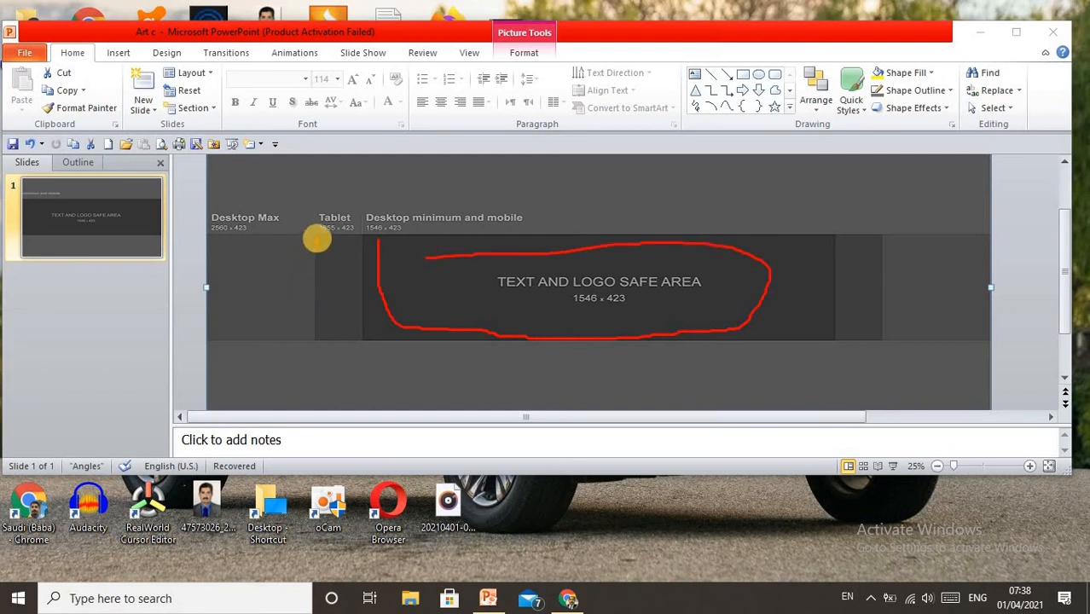
mouse_move(316, 238)
mouse_down()
mouse_move(312, 311)
mouse_move(328, 345)
mouse_move(365, 297)
mouse_move(351, 238)
mouse_move(324, 236)
mouse_up()
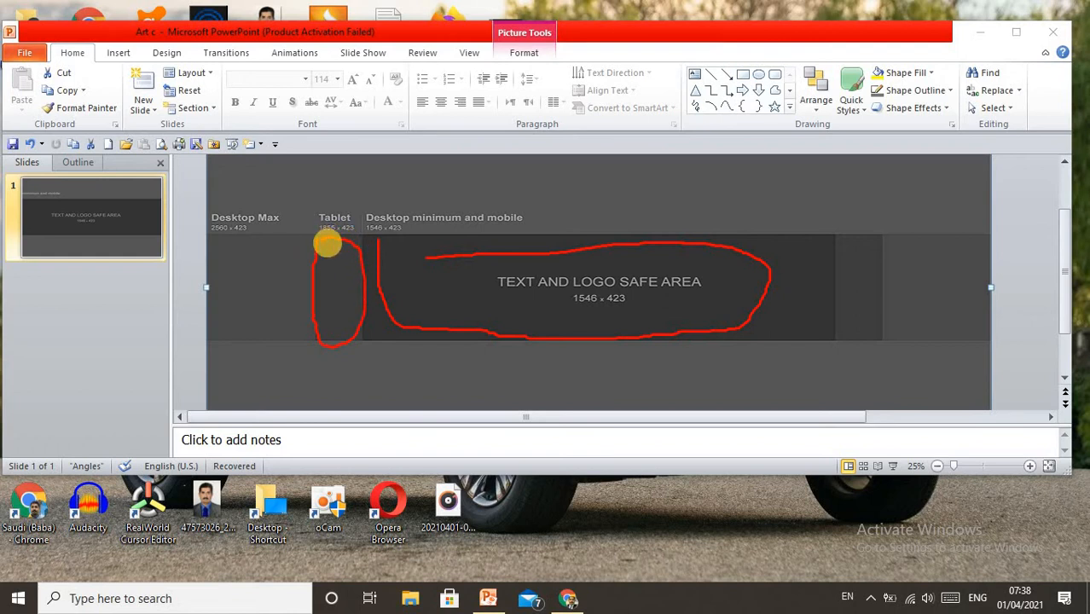
click(354, 296)
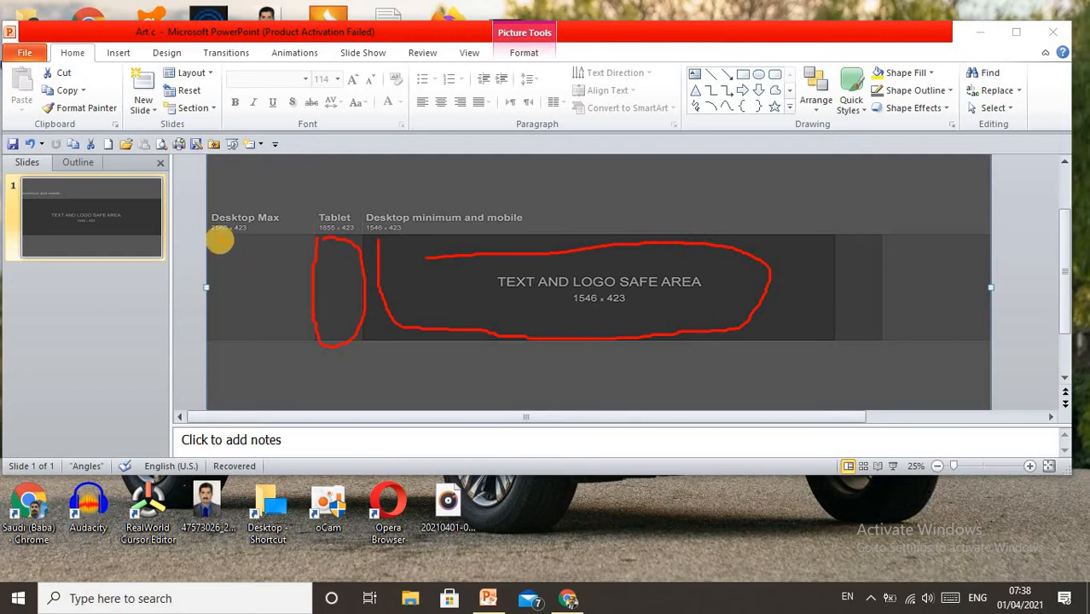
mouse_move(213, 238)
mouse_down()
mouse_move(214, 324)
mouse_move(233, 341)
mouse_move(307, 336)
mouse_move(307, 234)
mouse_move(214, 235)
mouse_up()
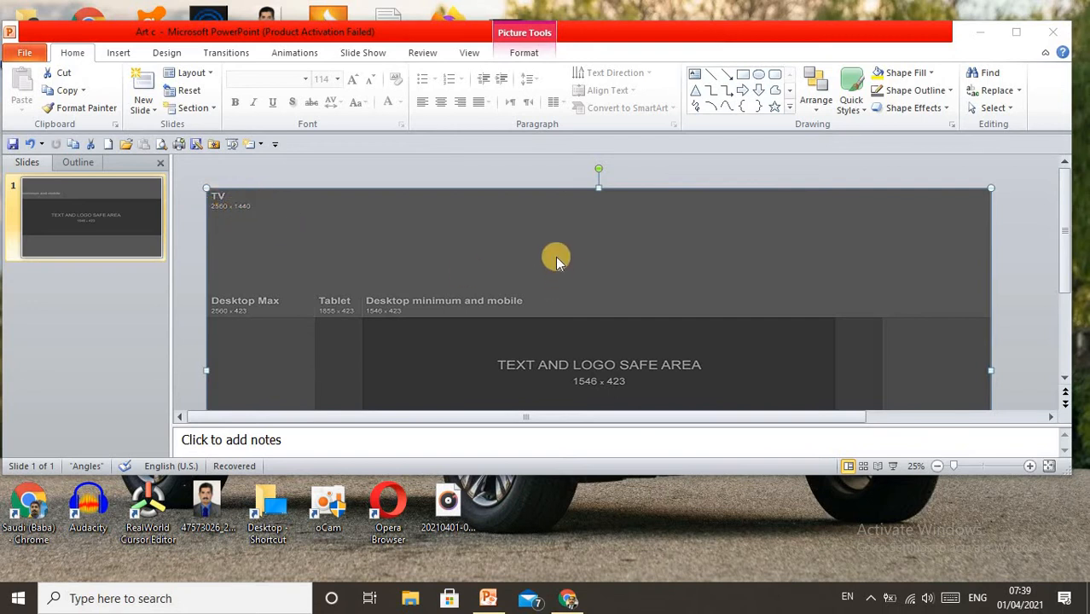
Shrink the template picture in width and height and place it over the middle of the banner artwork
scroll(558, 260, down, 1)
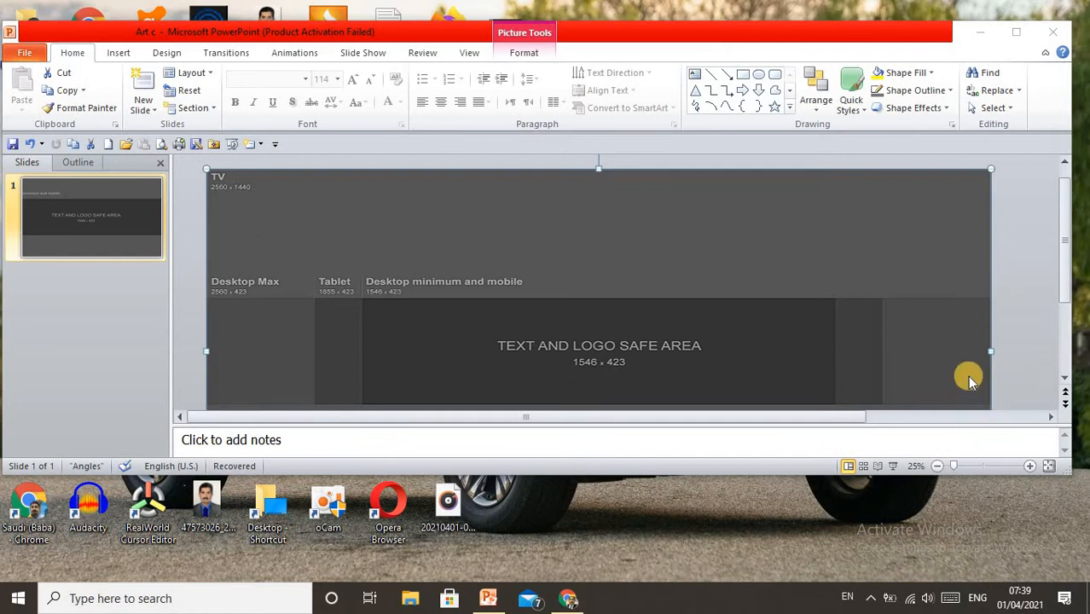
click(961, 343)
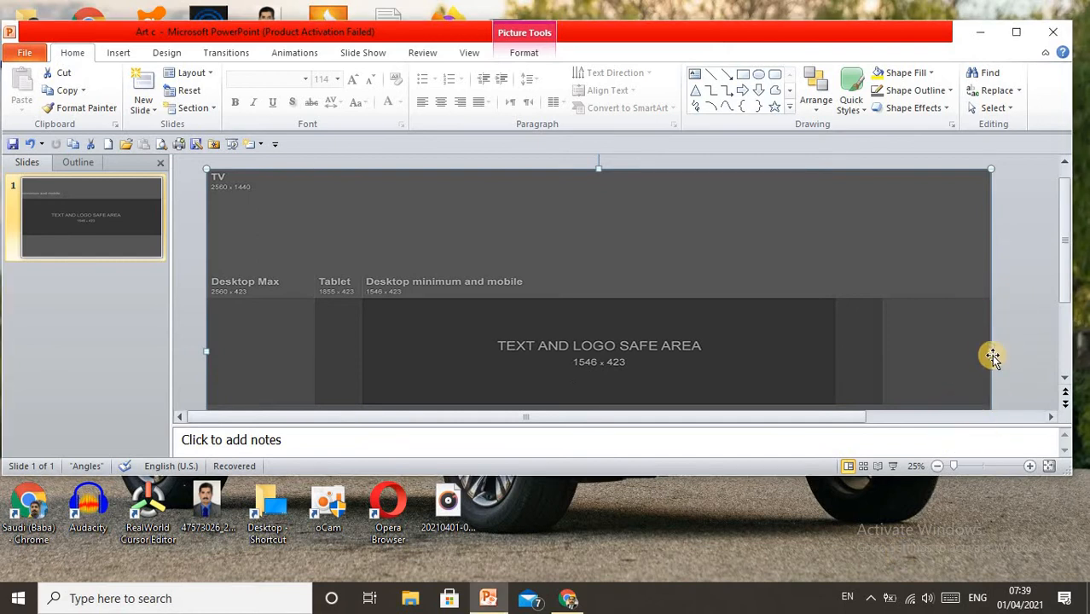
drag(989, 352, 410, 357)
scroll(408, 391, down, 2)
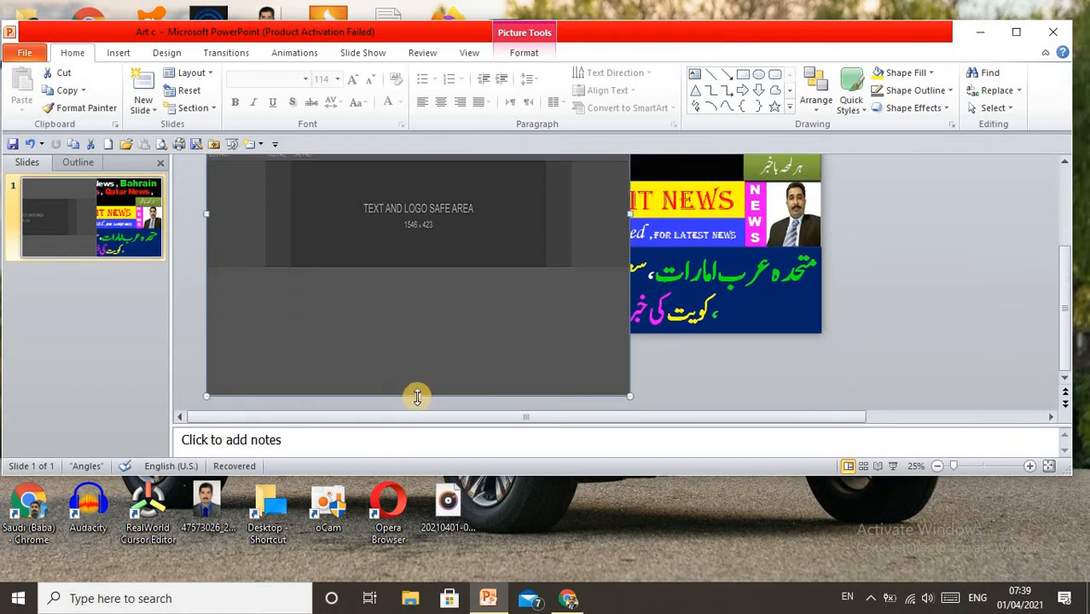
drag(418, 395, 475, 203)
drag(395, 203, 457, 319)
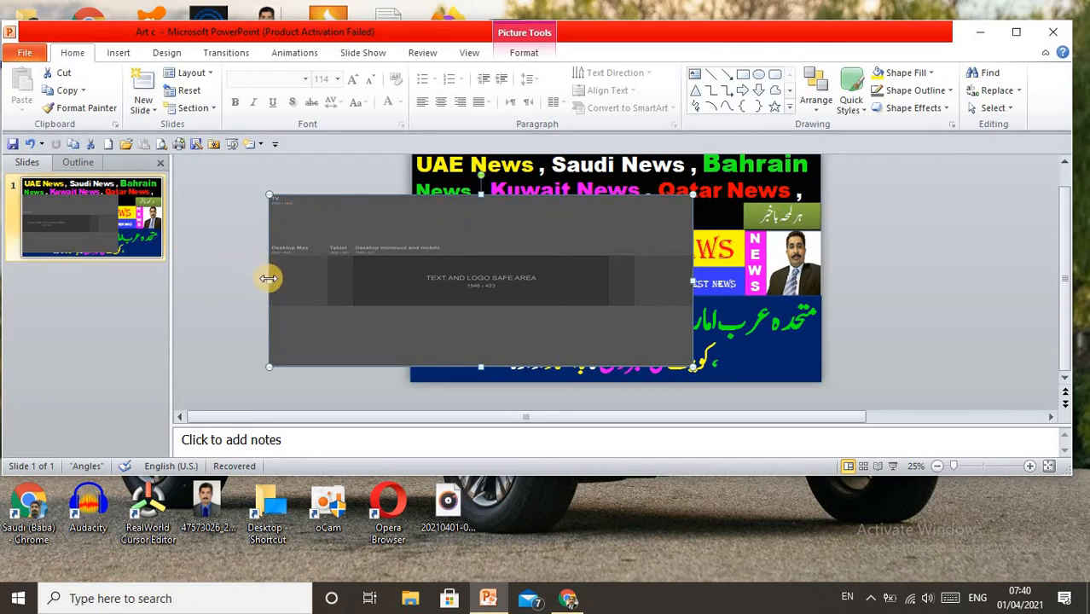
drag(270, 282, 355, 284)
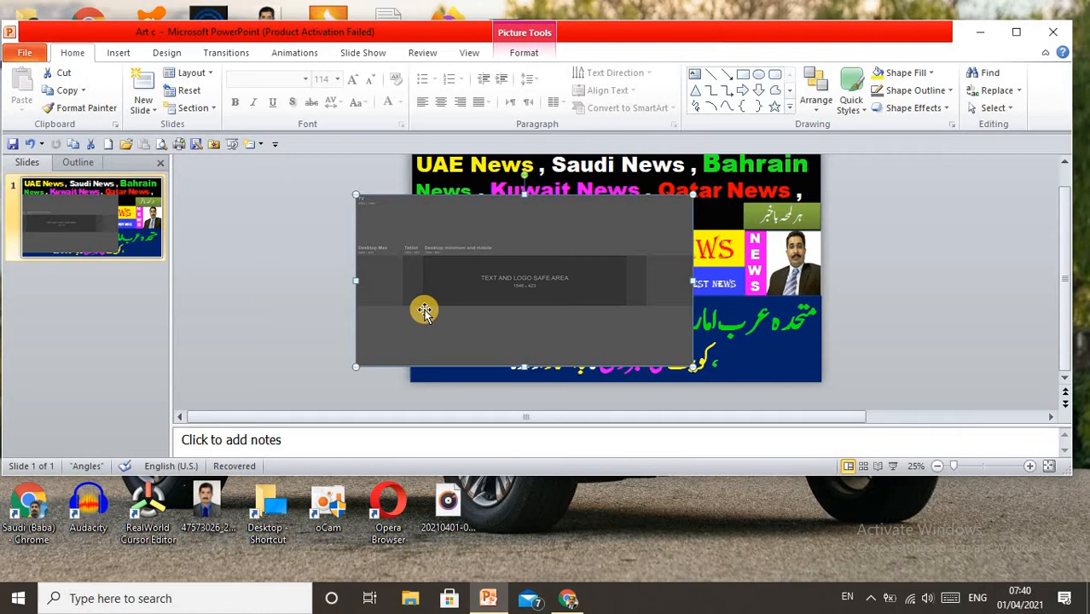
scroll(424, 311, up, 1)
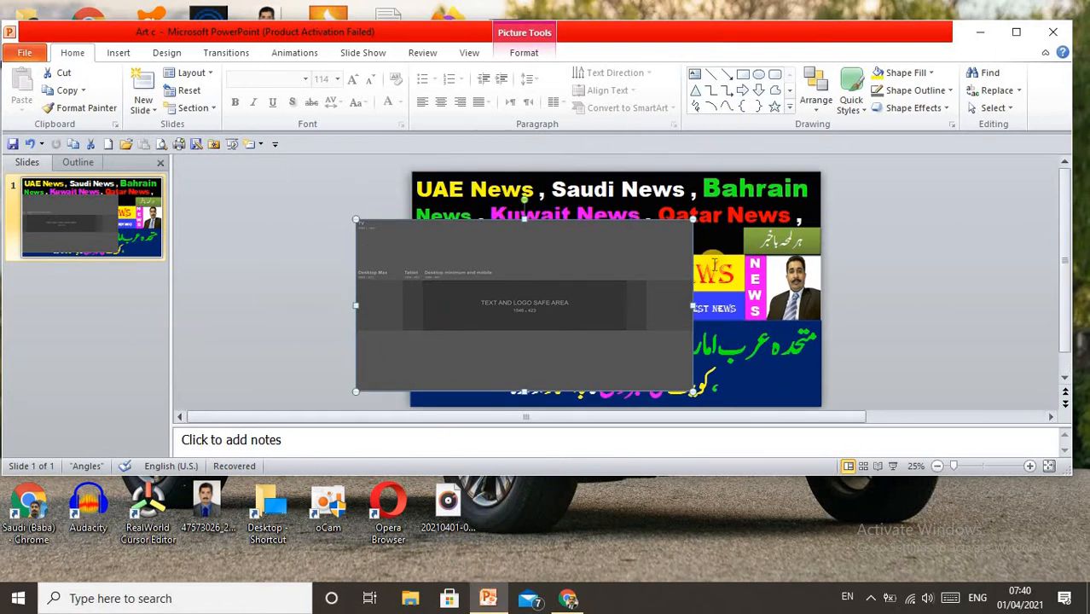
click(568, 599)
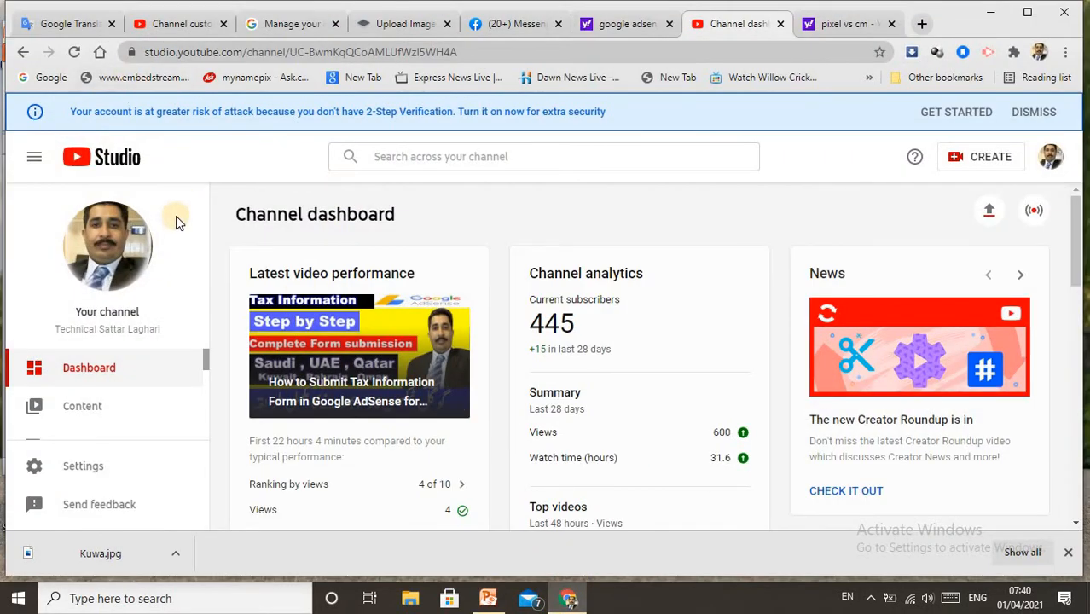
click(163, 23)
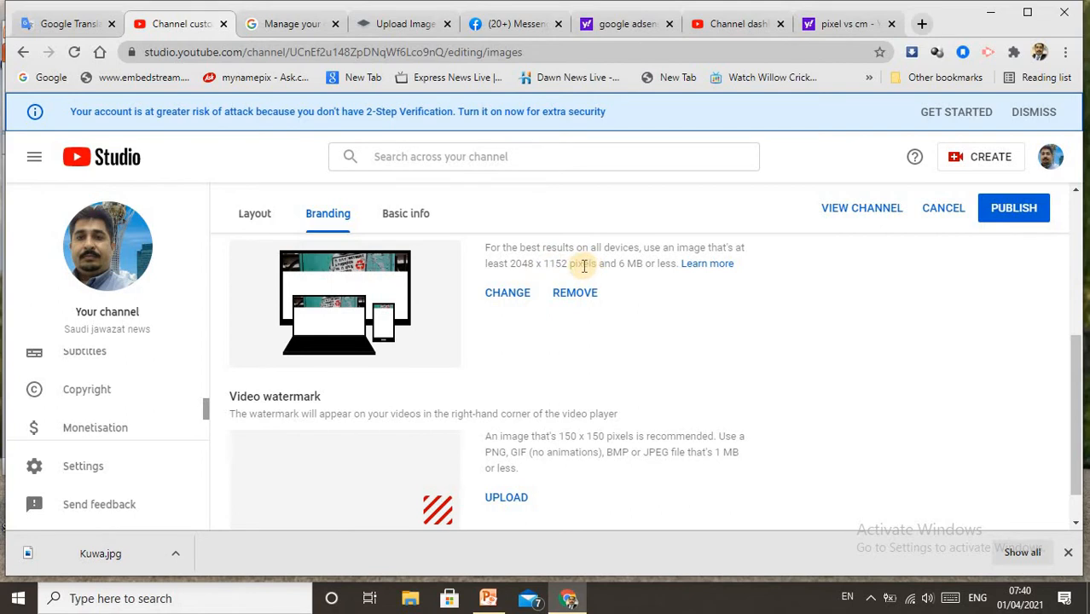
mouse_move(490, 602)
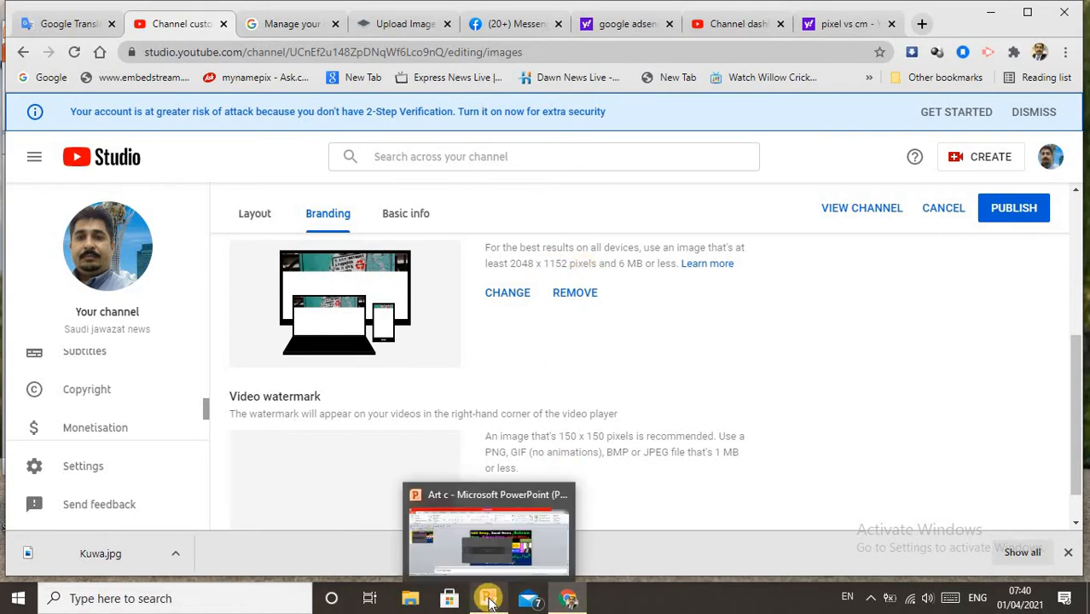
click(489, 539)
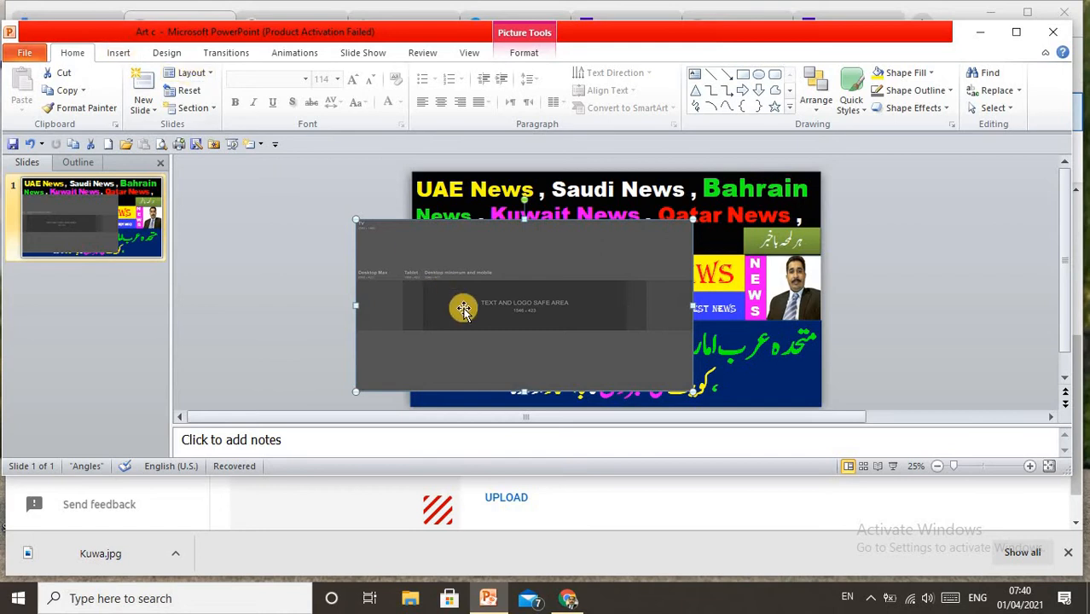
Move the template picture to the upper left of the artwork and review the slide's custom width and height in Page Setup
drag(341, 270, 206, 226)
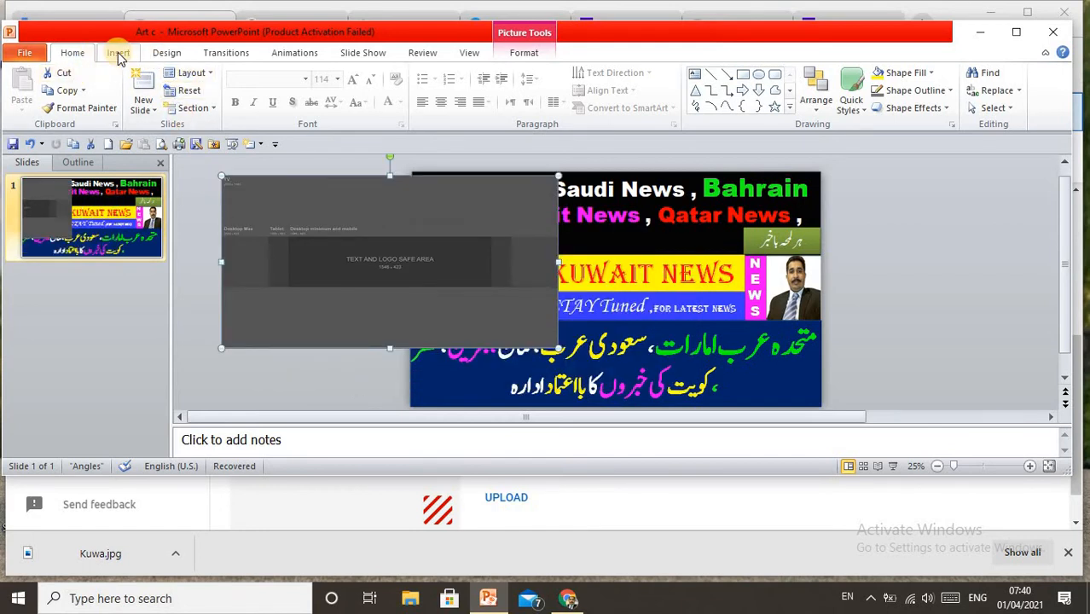
click(164, 54)
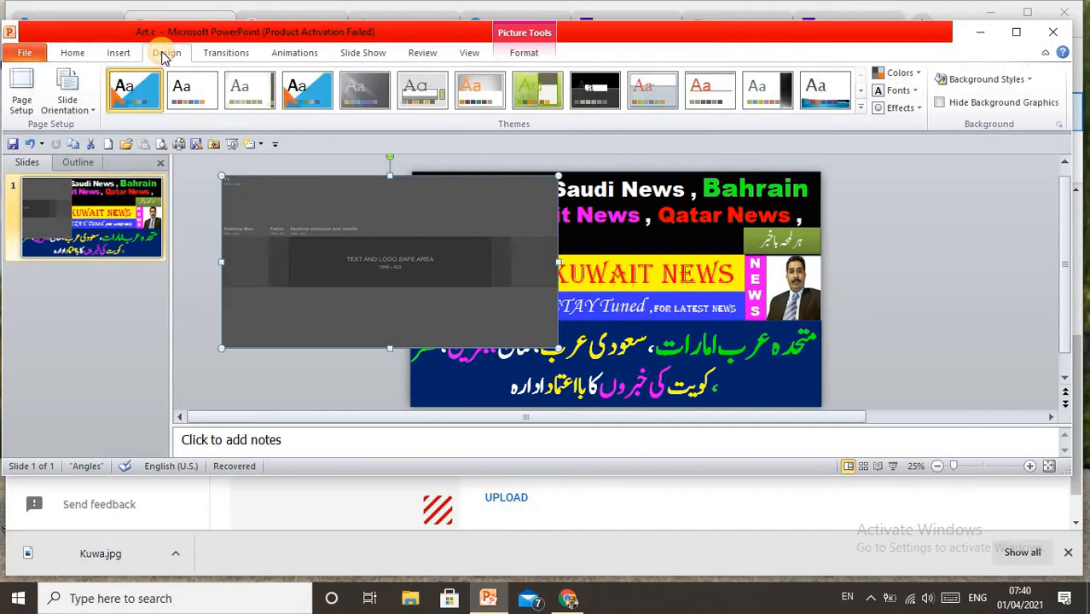
click(23, 94)
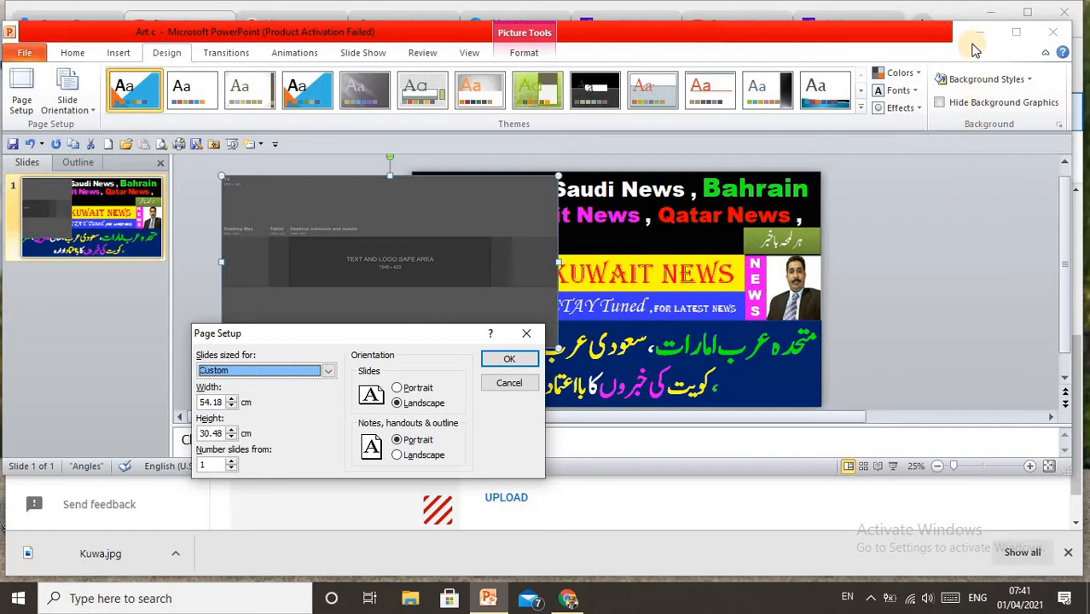
click(509, 359)
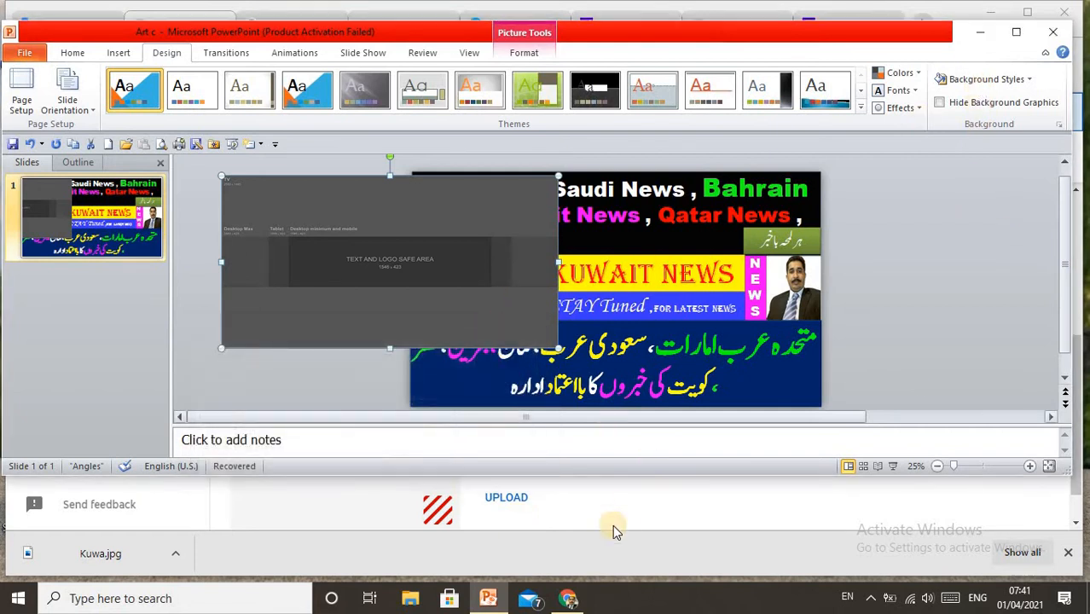
Switch to Chrome and open the pixelsconverter.com Pixels to Centimeters Converter from the "pixel vs cm" search results
click(569, 598)
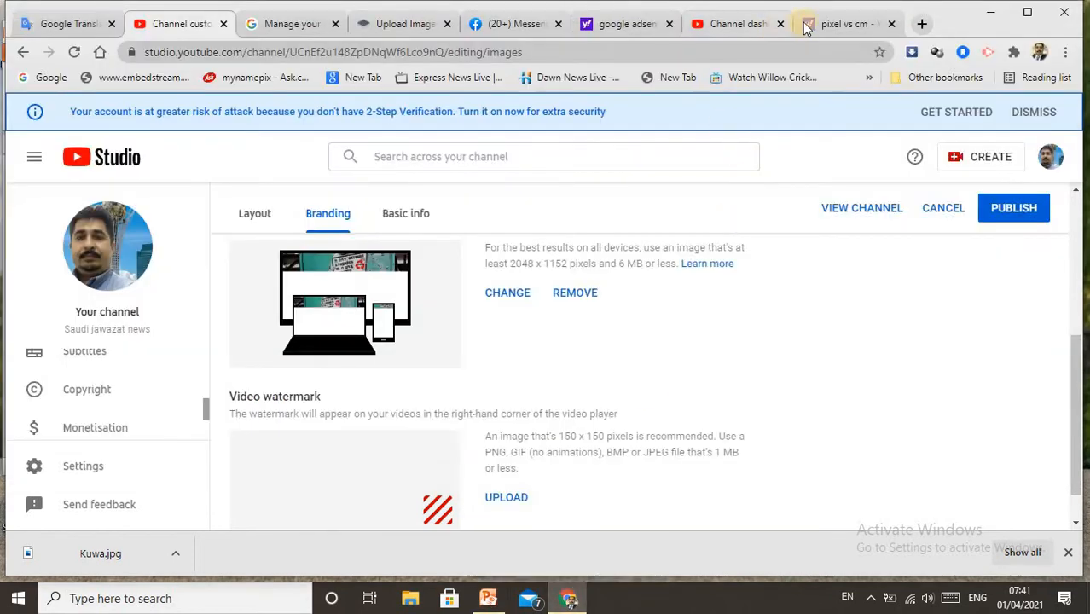
click(840, 22)
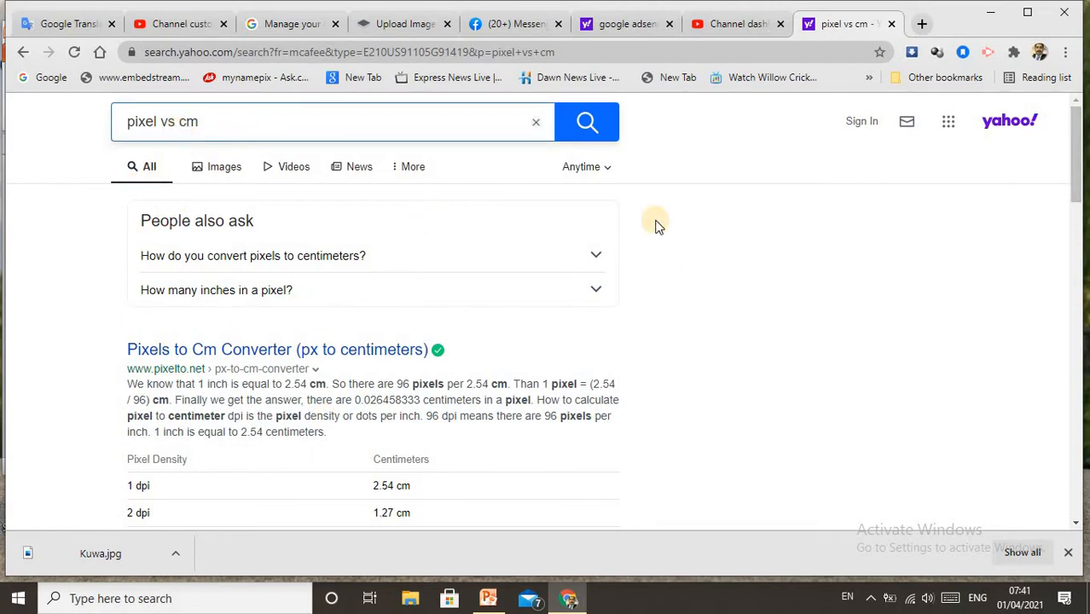
drag(1075, 168, 1082, 214)
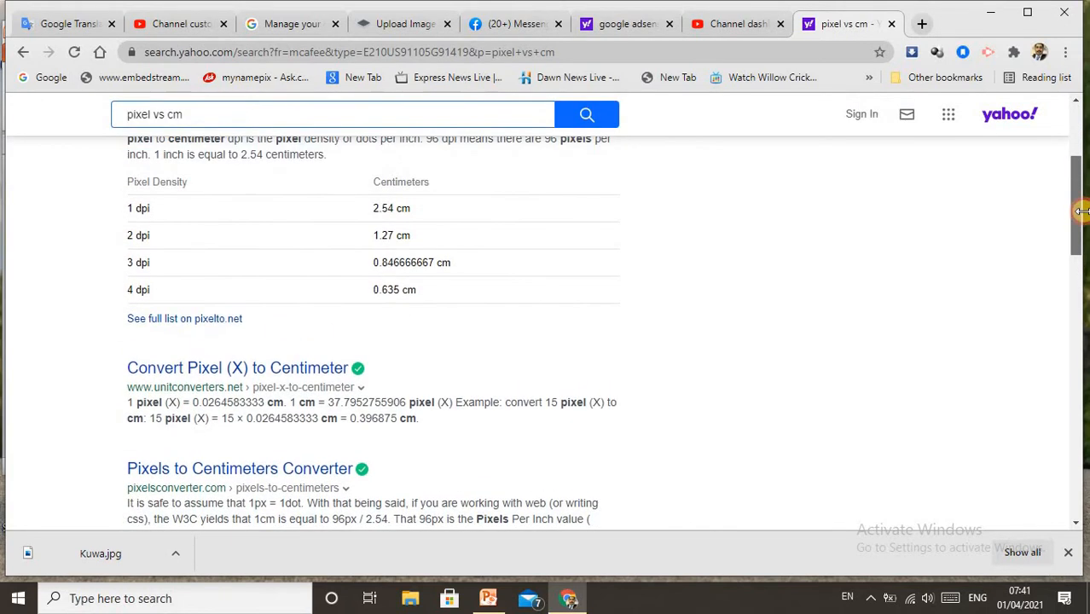
click(239, 468)
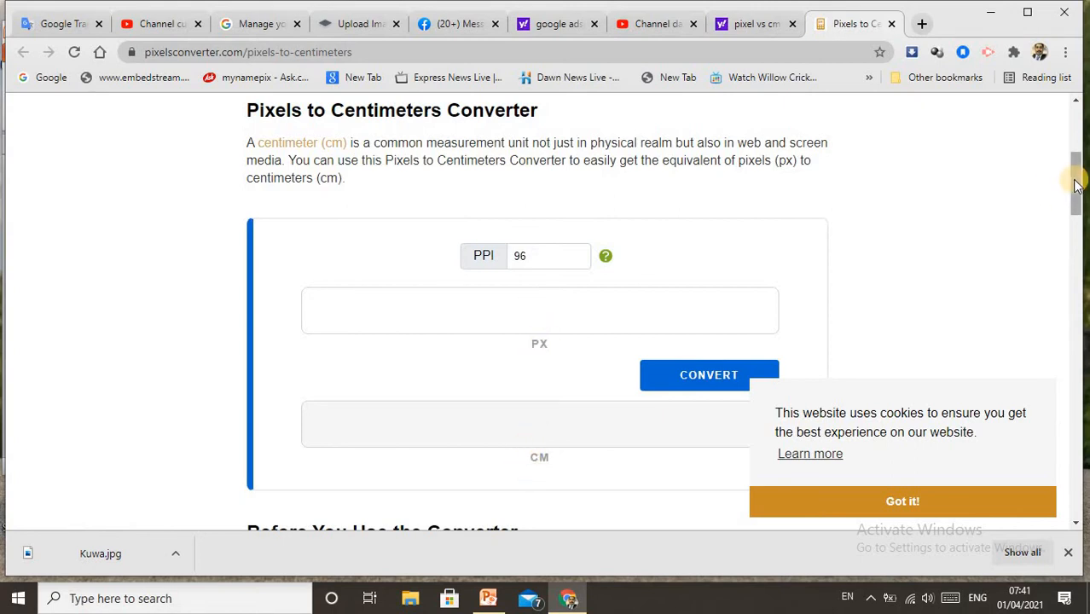
drag(1078, 191, 1079, 207)
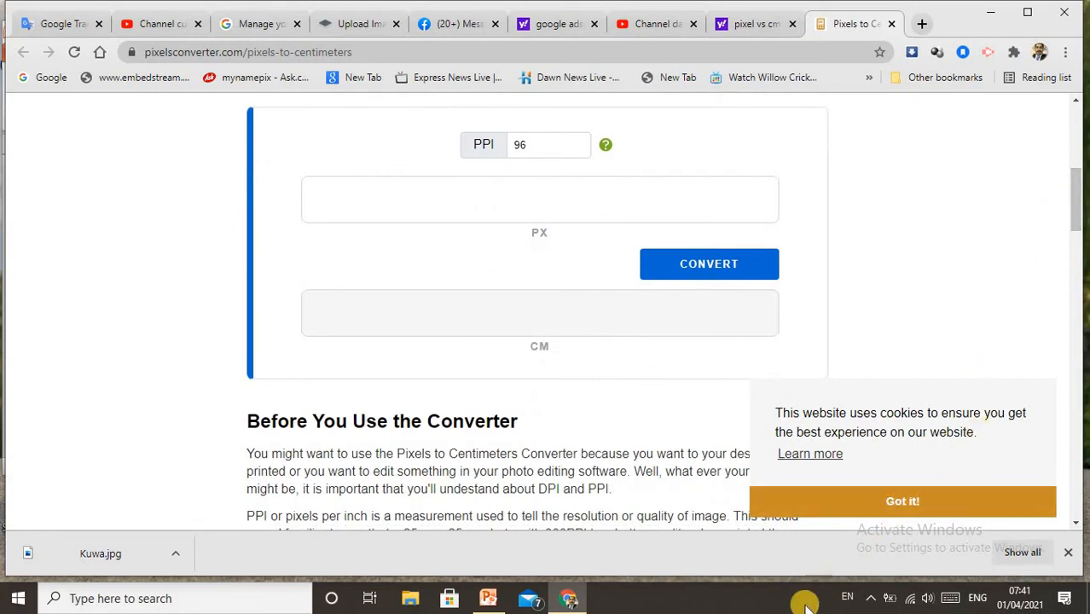
Check the recommended banner width in YouTube Studio and convert 2048 px to centimeters in the converter
click(150, 23)
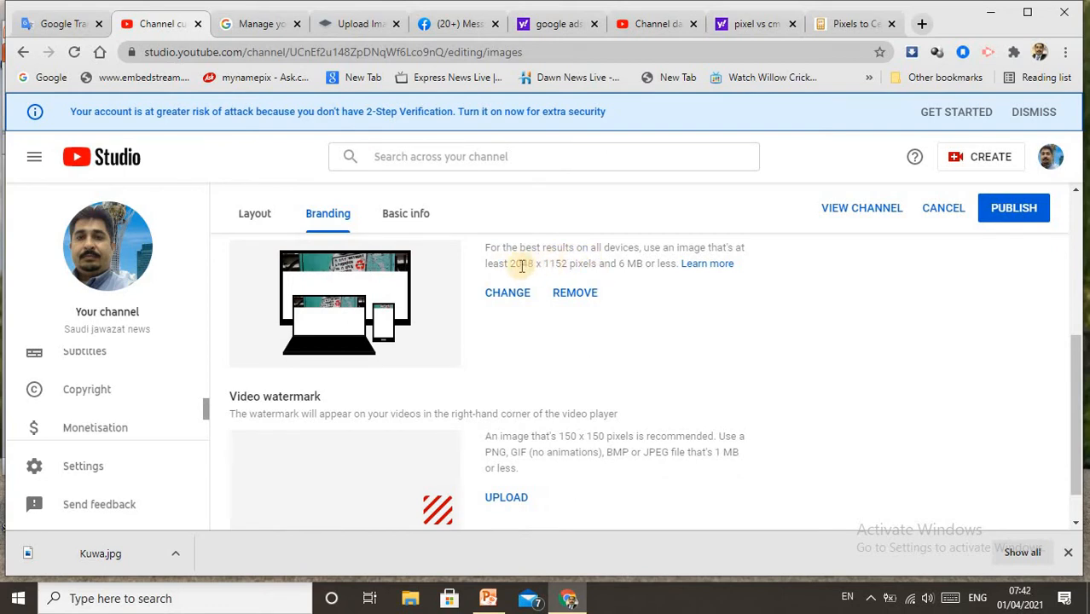
click(834, 24)
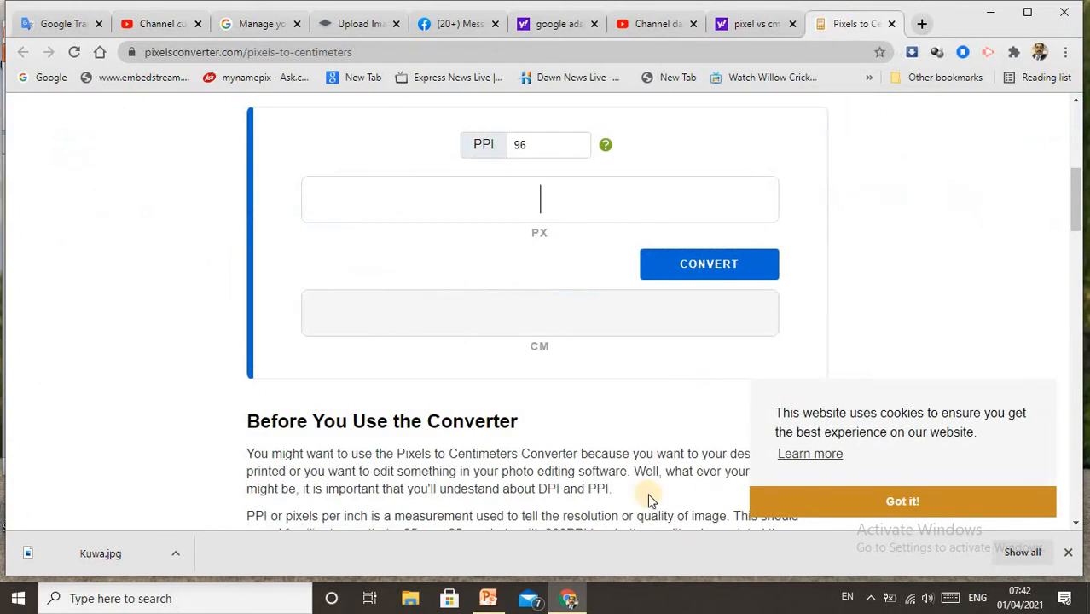
click(955, 599)
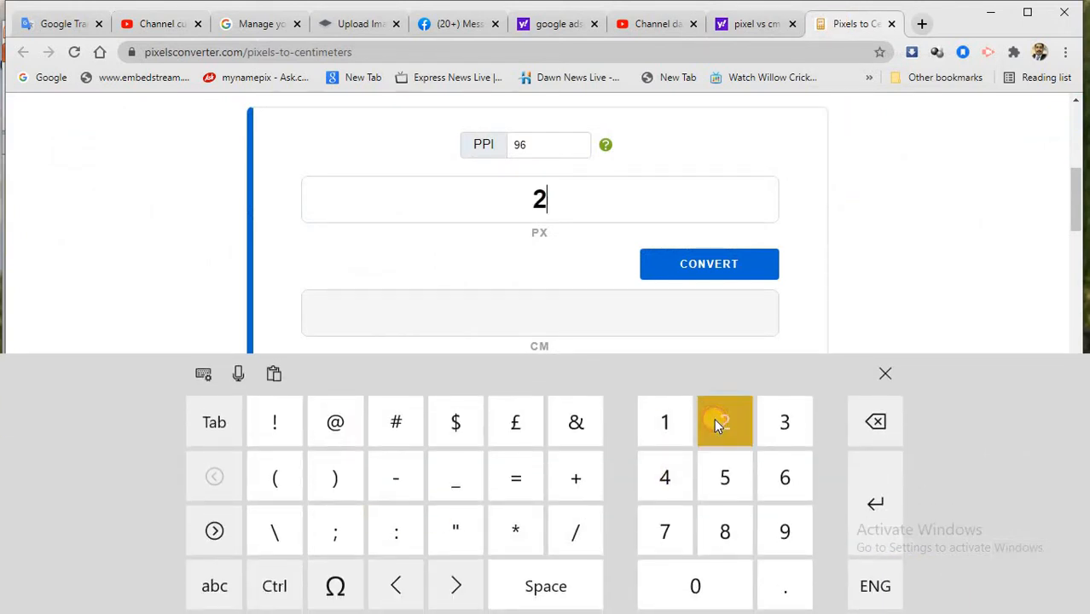
click(710, 581)
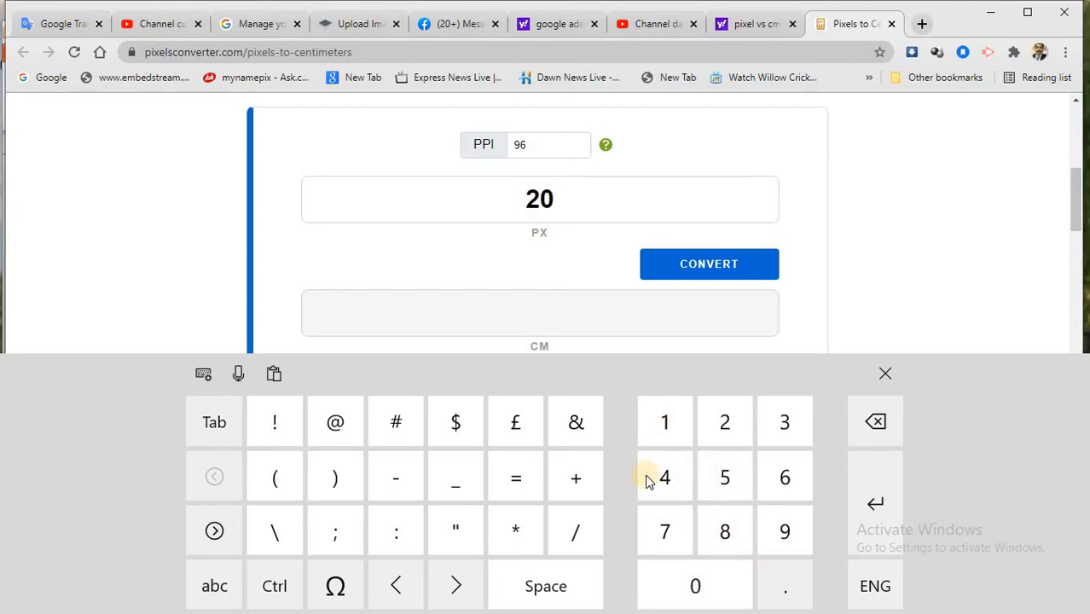
click(661, 477)
click(727, 527)
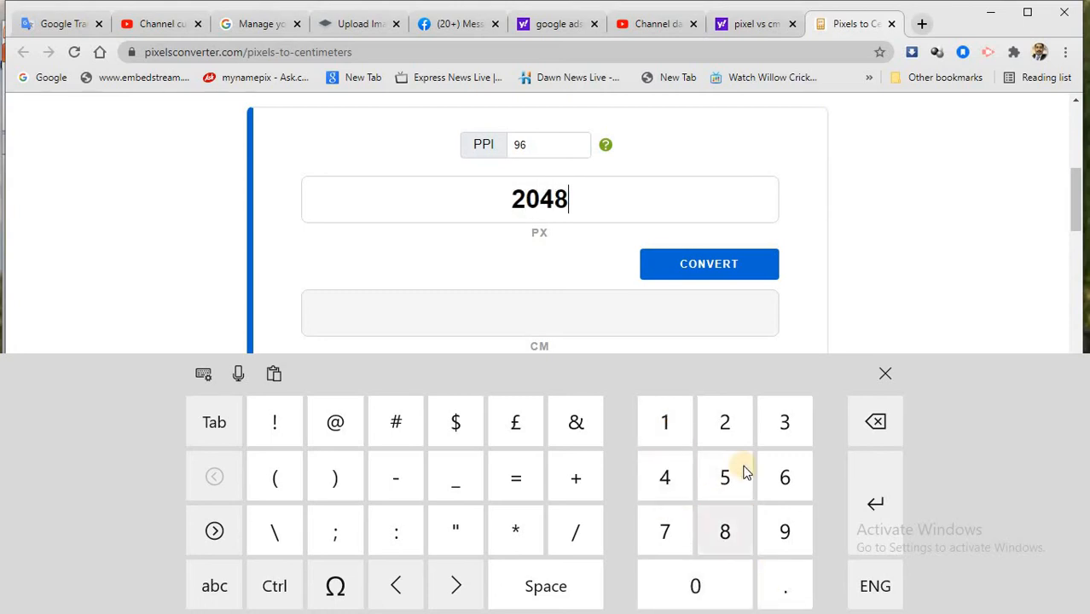
click(885, 377)
click(732, 261)
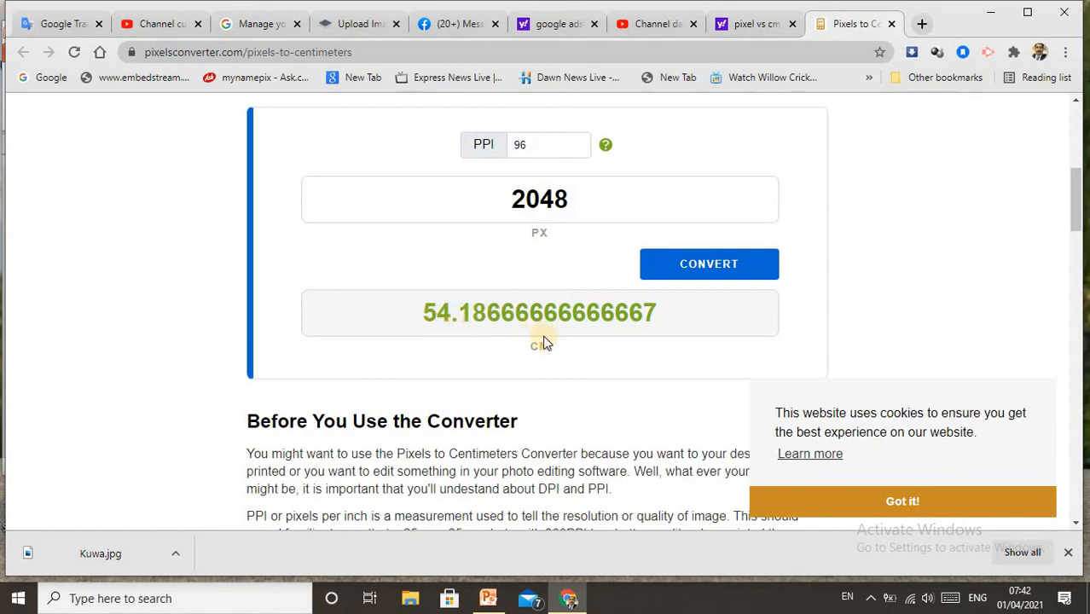
Check the recommended banner height in YouTube Studio and convert 1152 px to centimeters in the pixel converter at 96 PPI
click(162, 21)
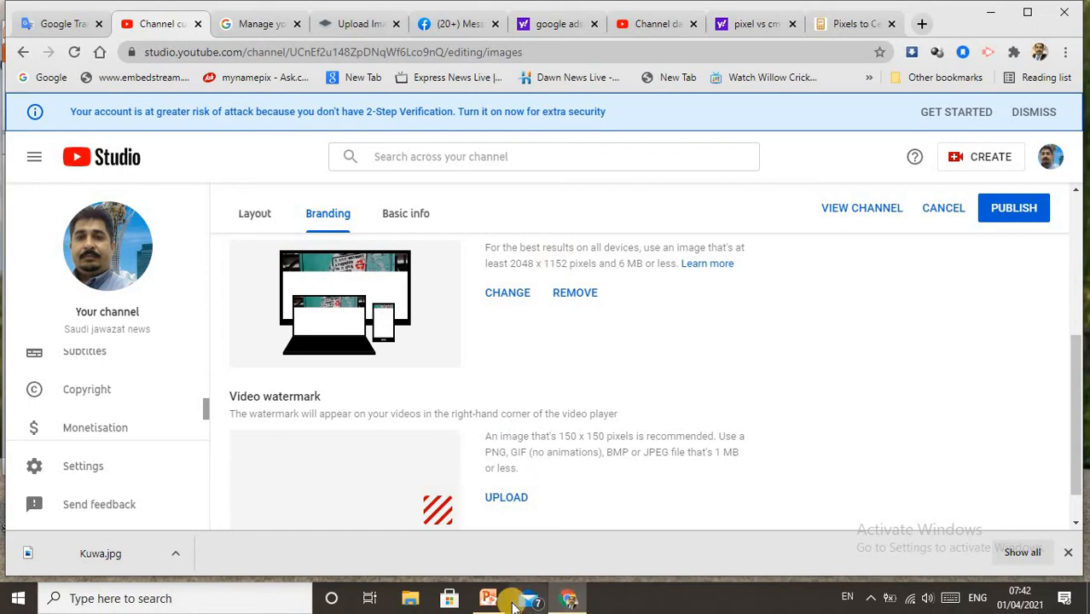
click(850, 25)
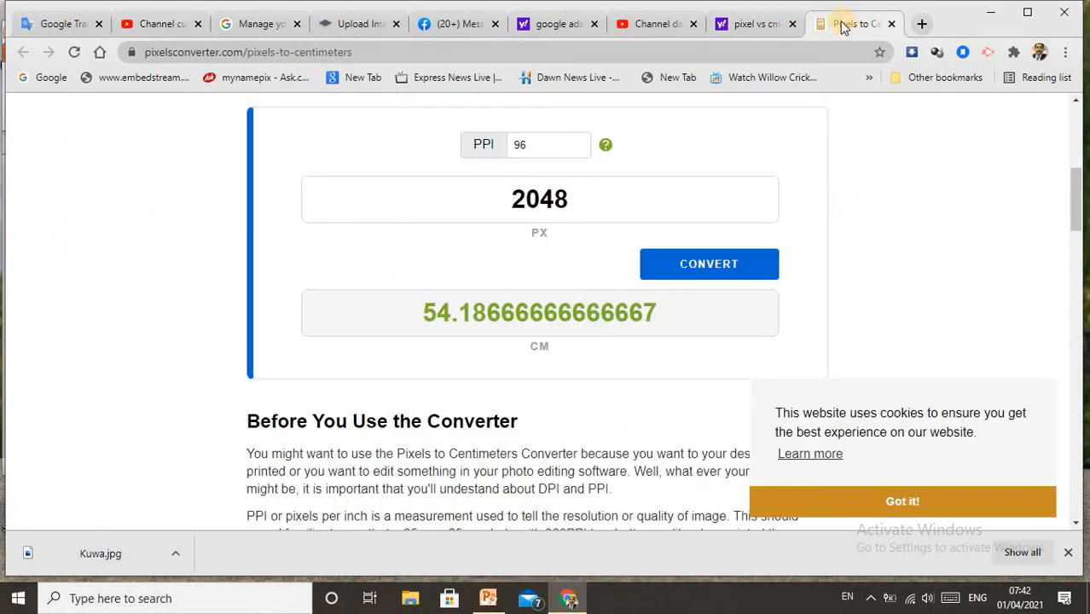
click(563, 197)
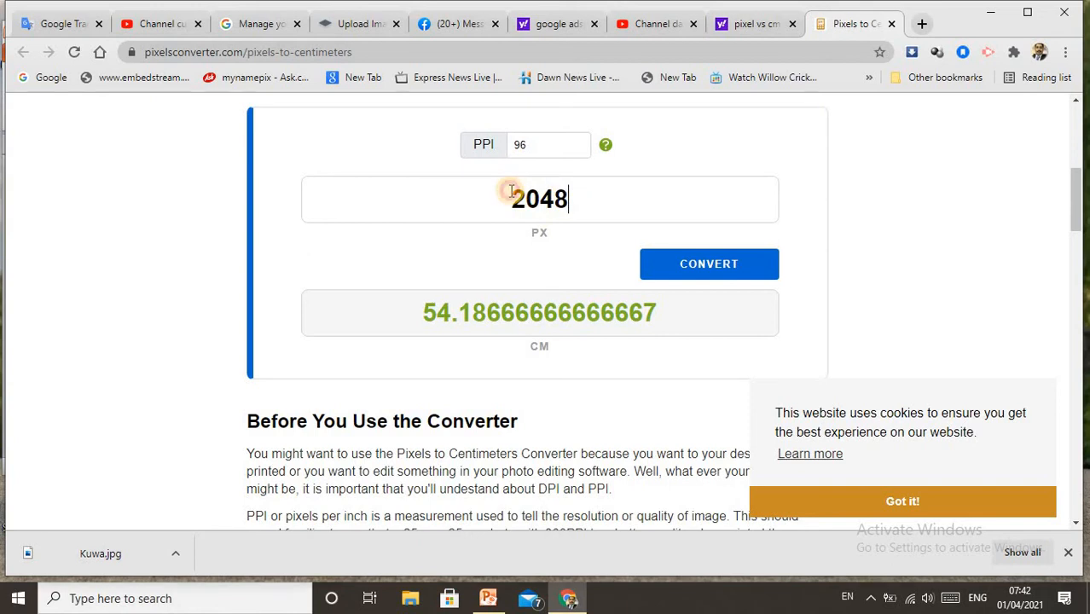
double_click(511, 197)
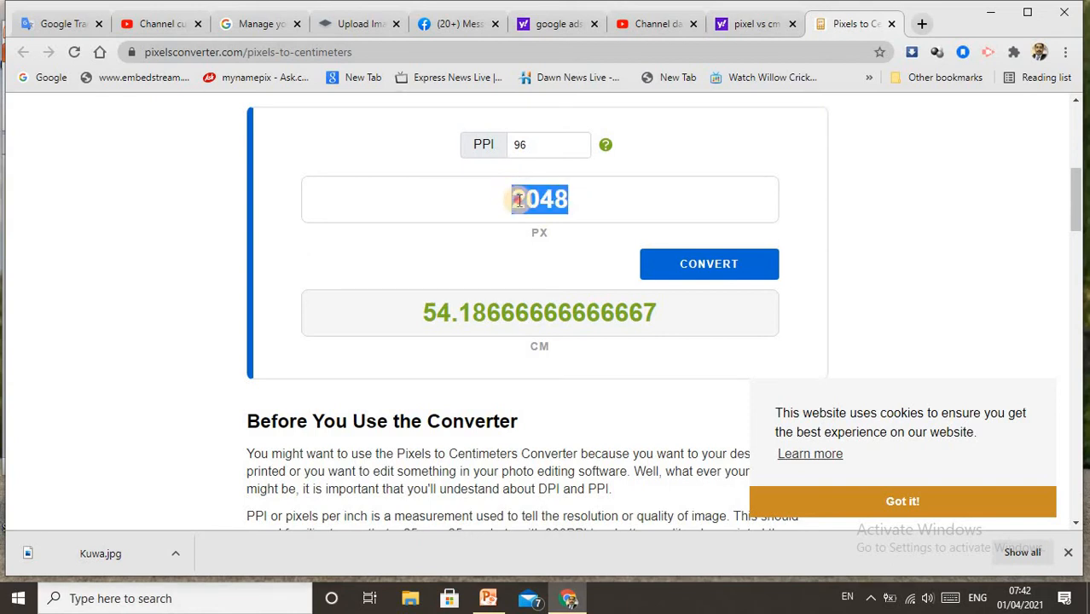
click(949, 601)
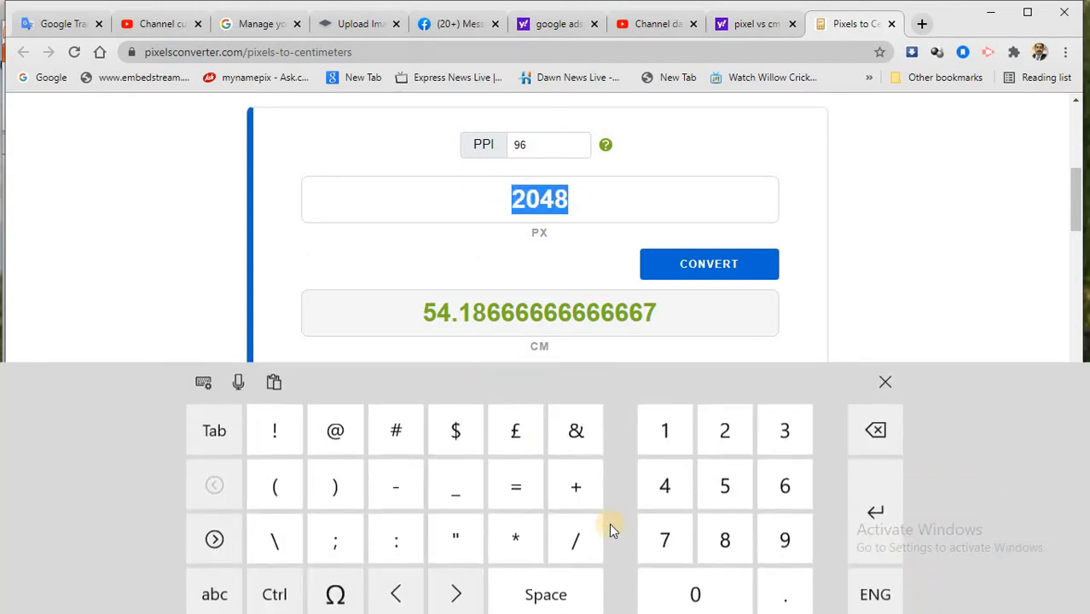
click(668, 428)
click(667, 427)
click(724, 476)
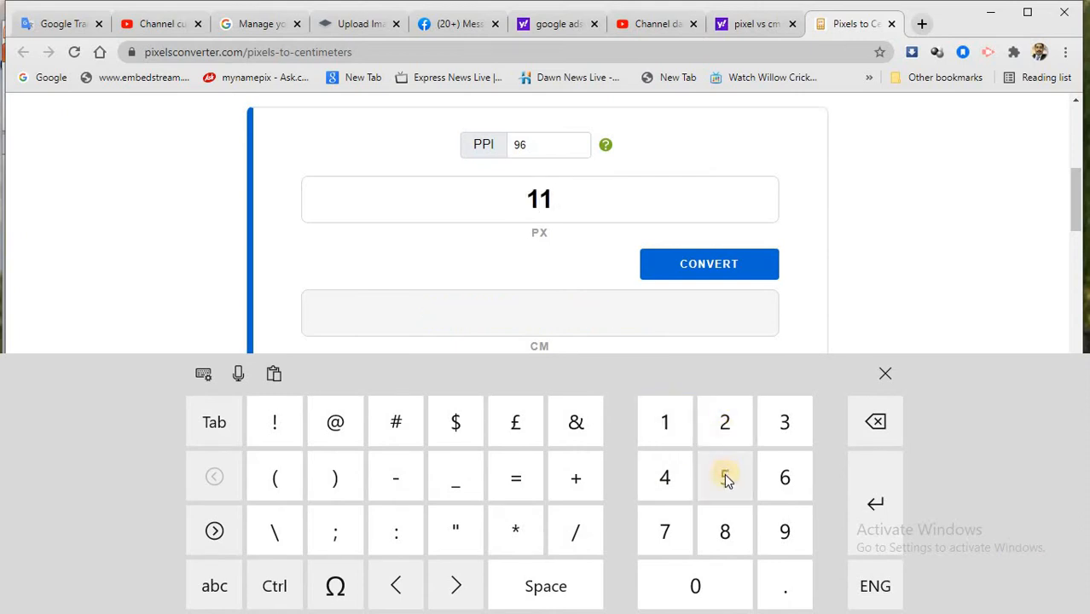
click(727, 406)
click(717, 263)
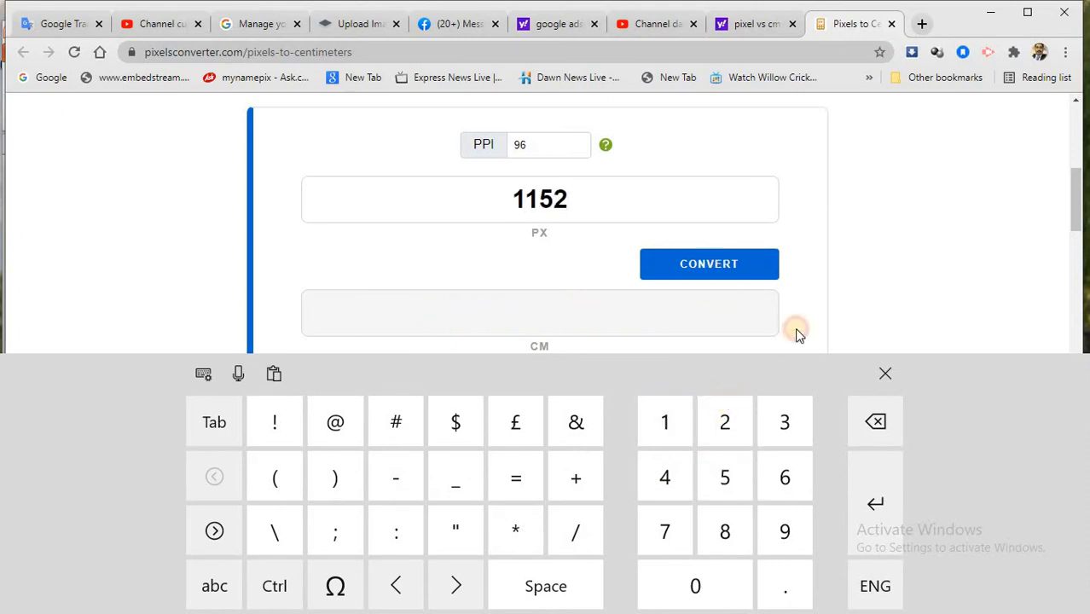
click(883, 376)
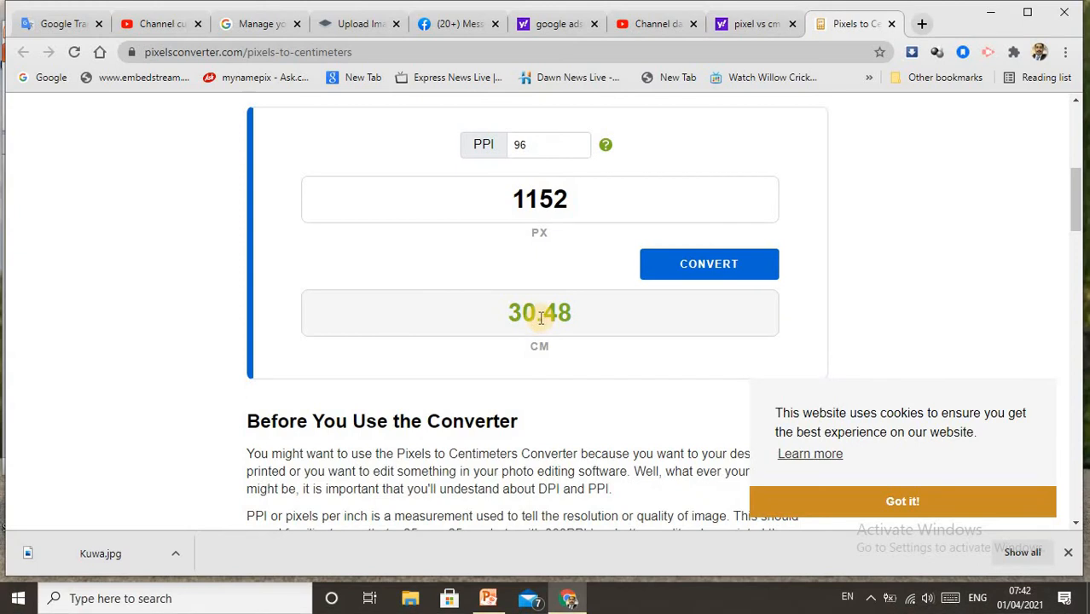
Switch to PowerPoint and review the custom slide width and height in Page Setup without changing them
click(485, 602)
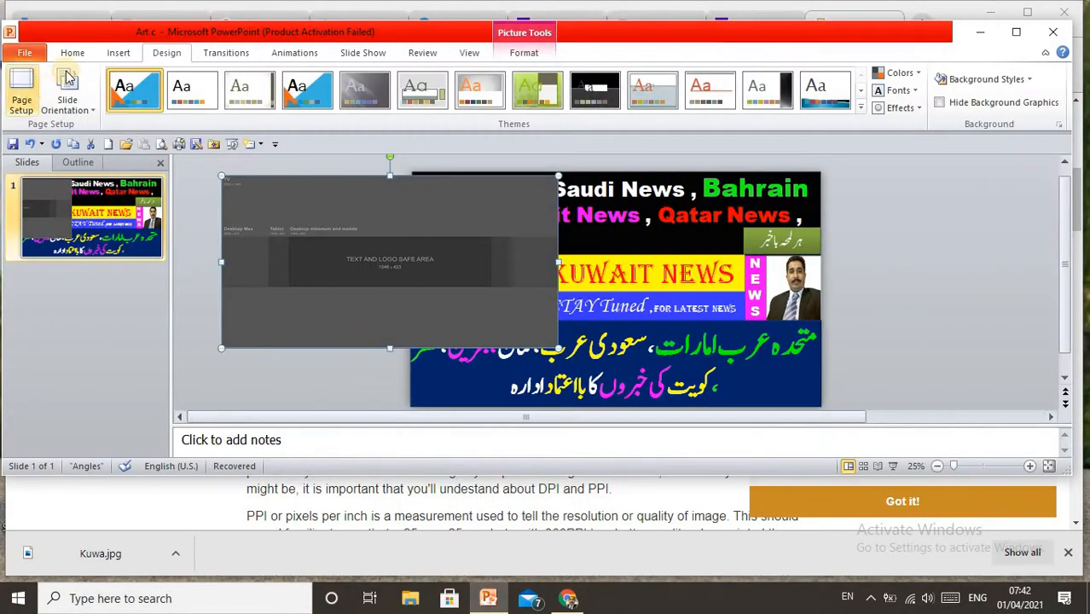
click(21, 85)
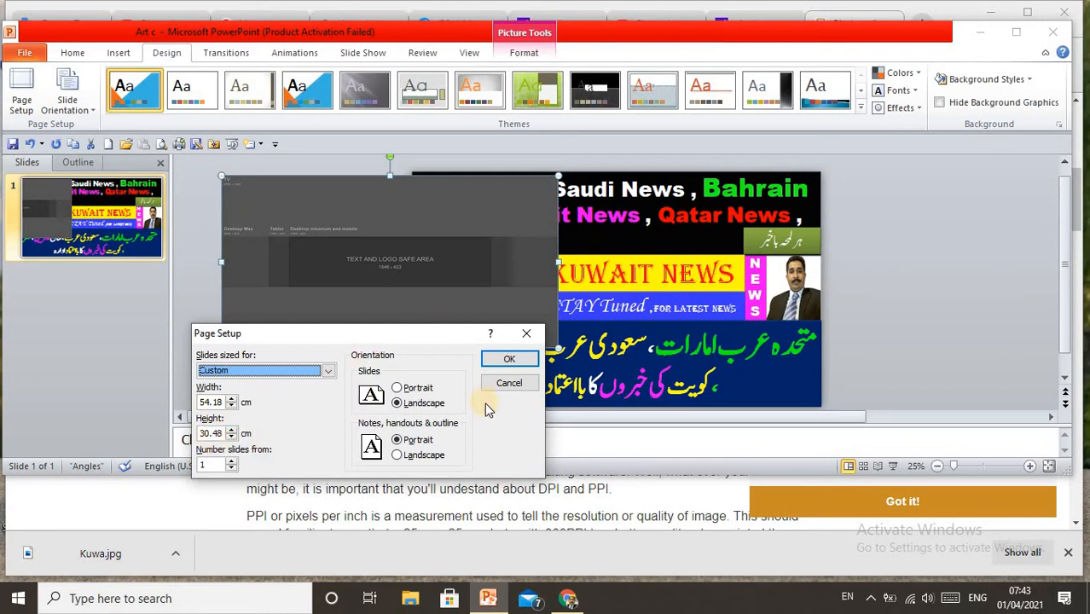
click(525, 334)
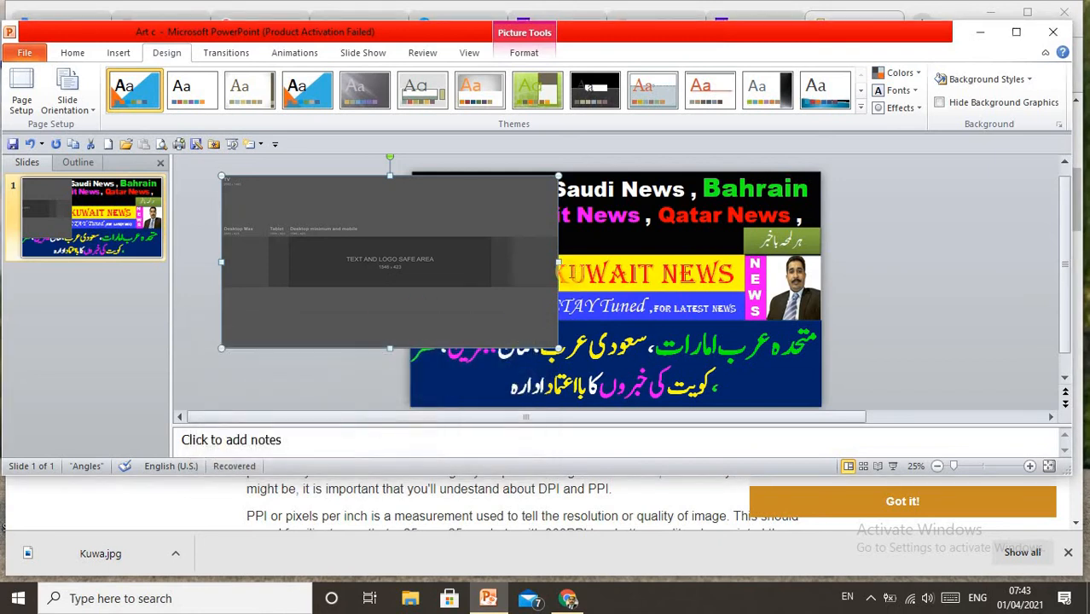
Align the banner template picture with the slide's upper and side edges and stretch its height to cover the whole slide
drag(404, 223, 332, 282)
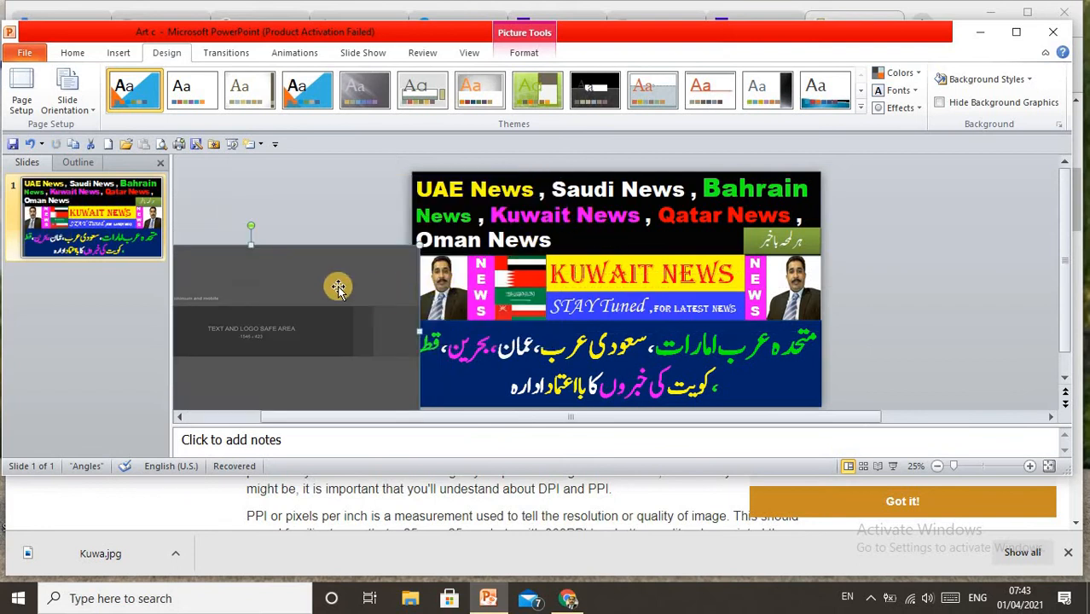
drag(462, 271, 818, 256)
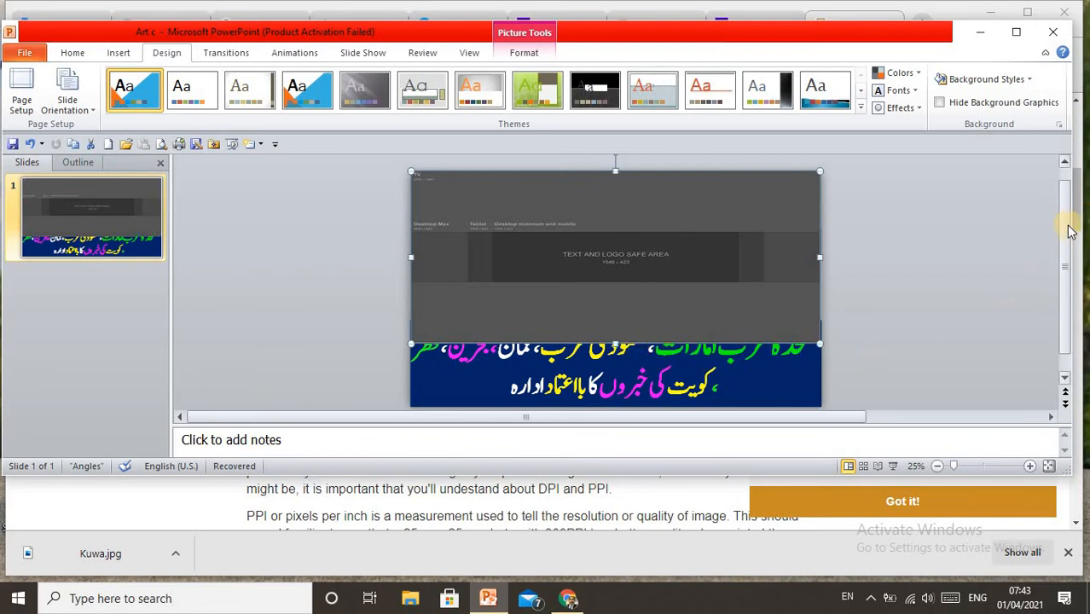
drag(1070, 231, 1065, 253)
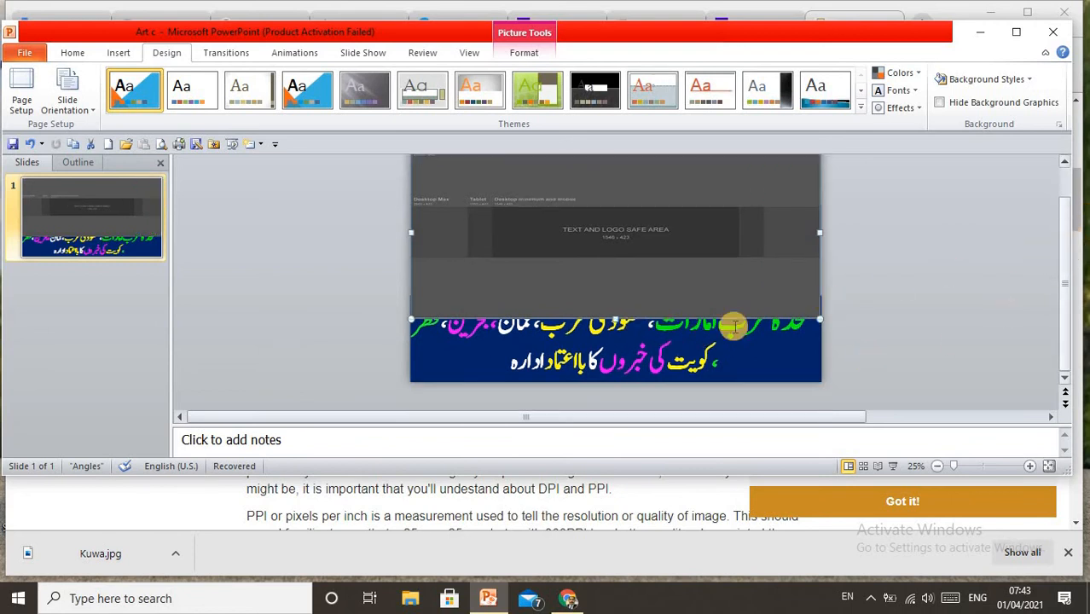
drag(614, 320, 628, 380)
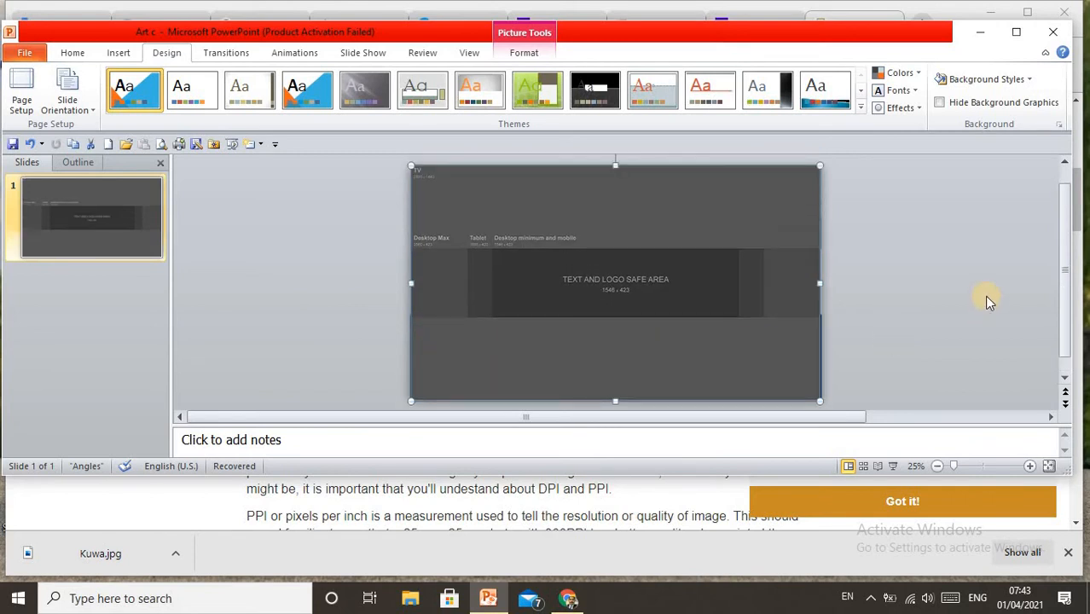
Move the template picture completely off the left side of the slide so the banner artwork is uncovered
drag(616, 228, 315, 271)
drag(199, 284, 167, 288)
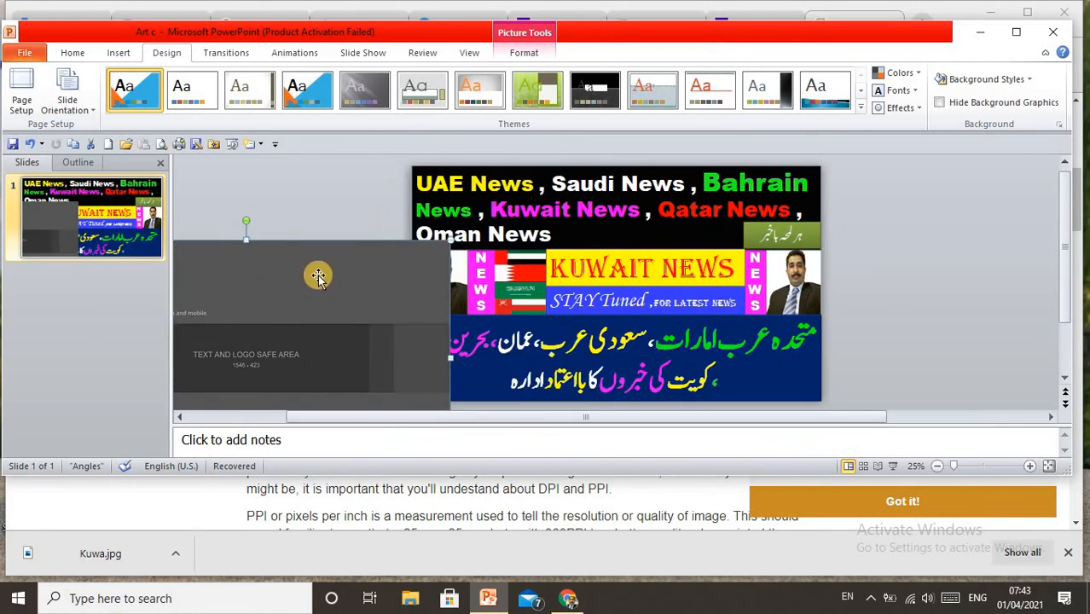
drag(318, 276, 204, 287)
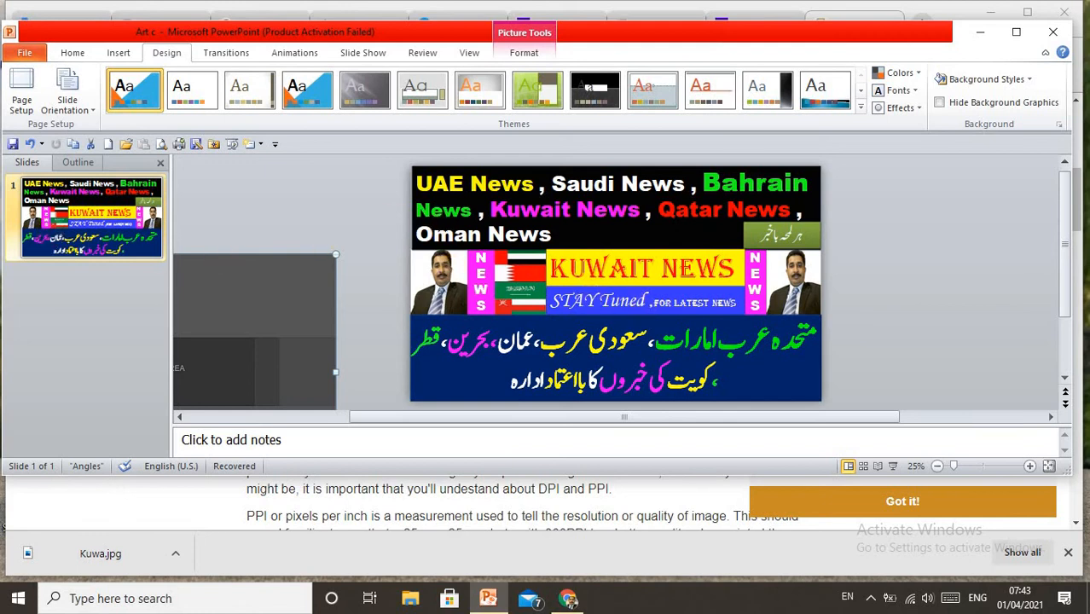
Start saving a copy of the presentation in the Pictures folder under the file name Abcd
click(25, 54)
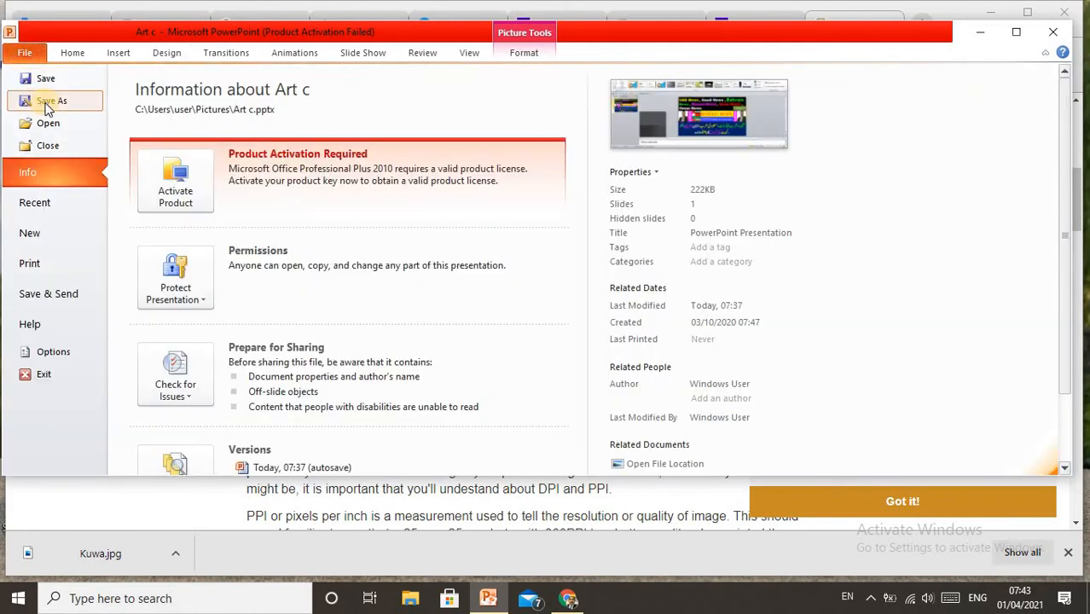
click(47, 103)
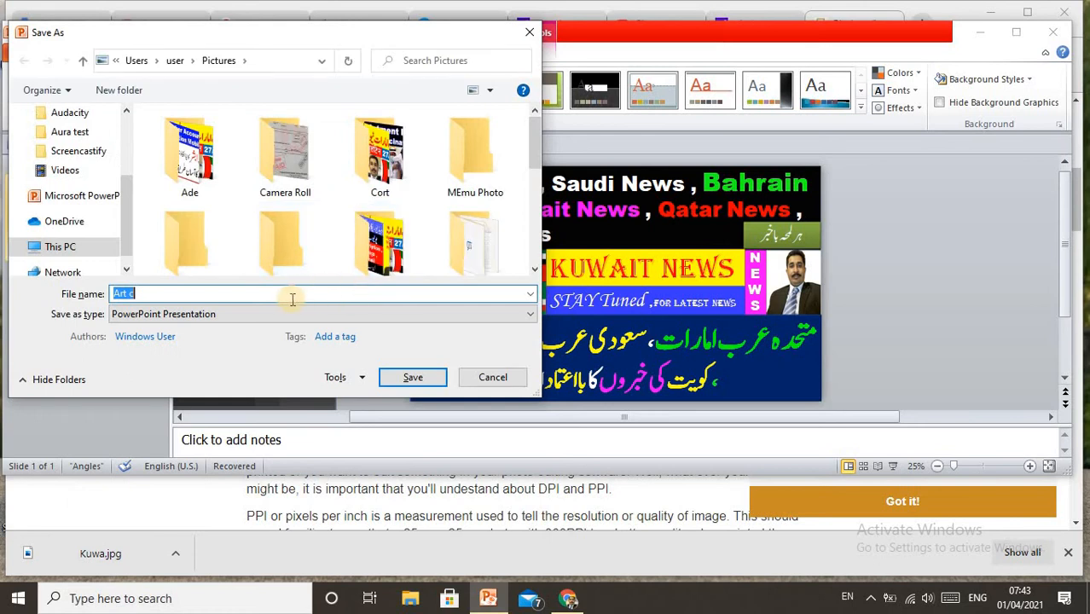
click(950, 598)
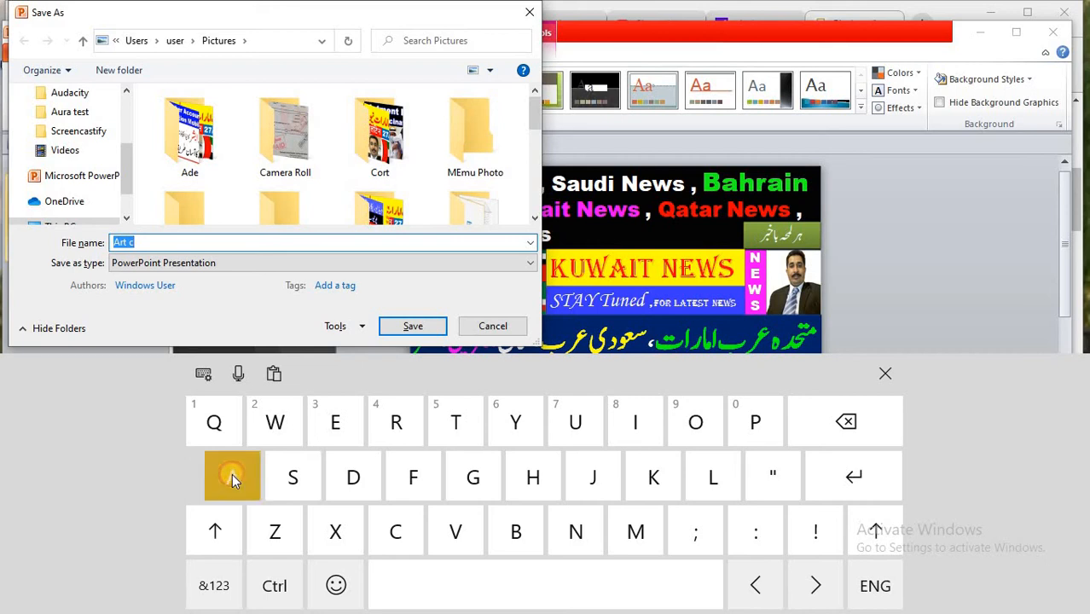
click(232, 476)
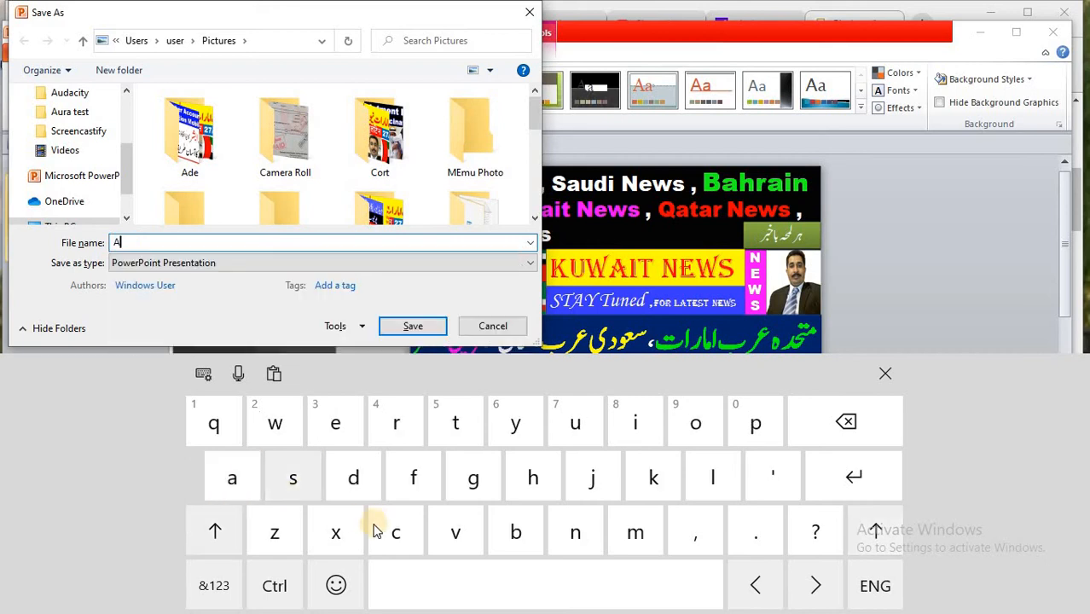
click(514, 532)
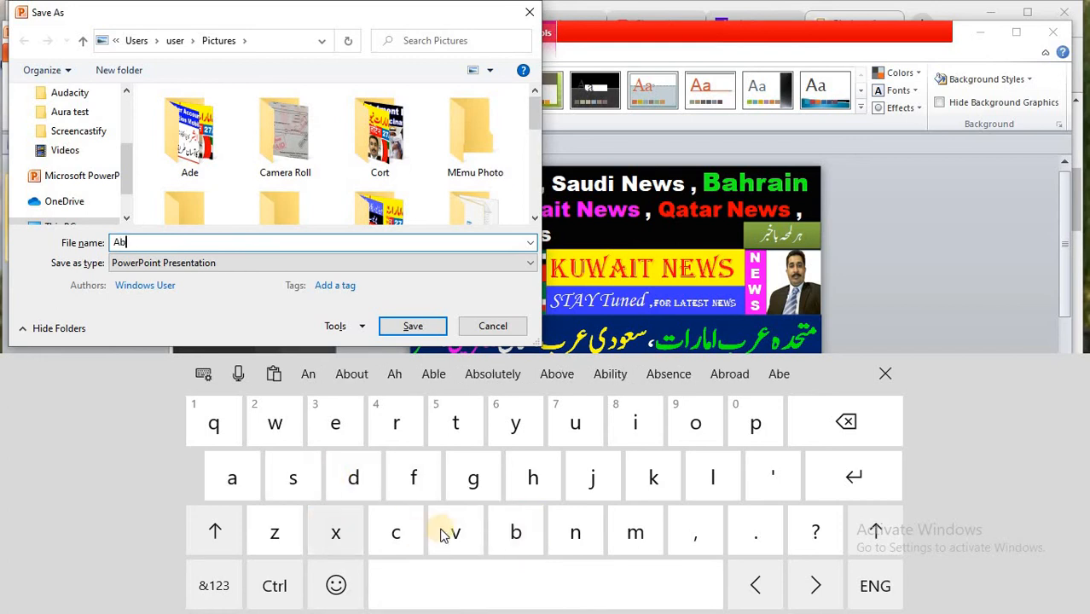
click(395, 530)
click(349, 483)
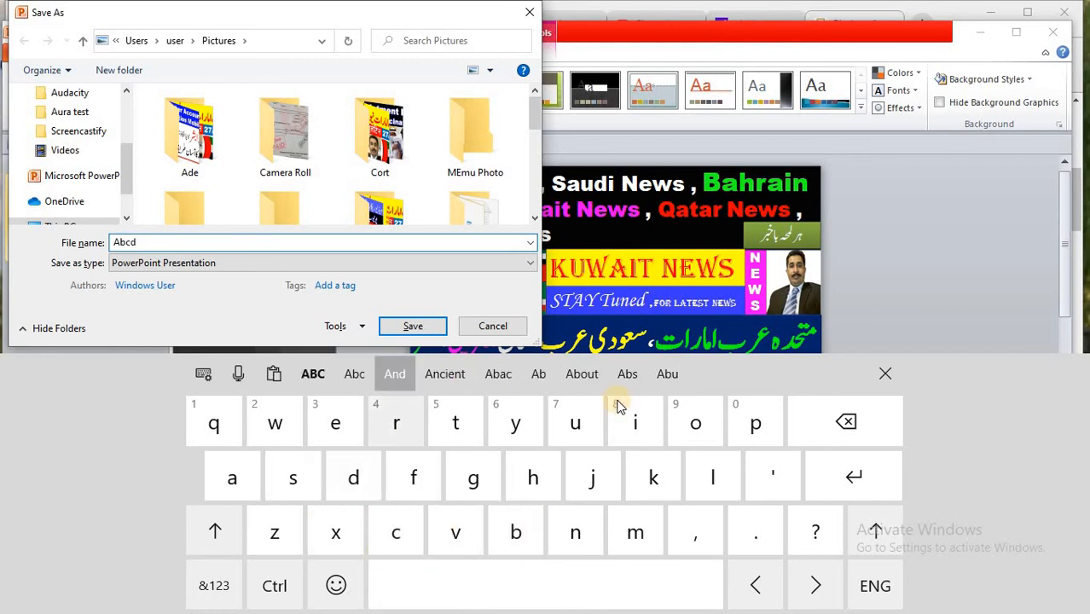
click(885, 374)
Save the copy in PNG Portable Network Graphics Format, exporting the current slide only
click(482, 261)
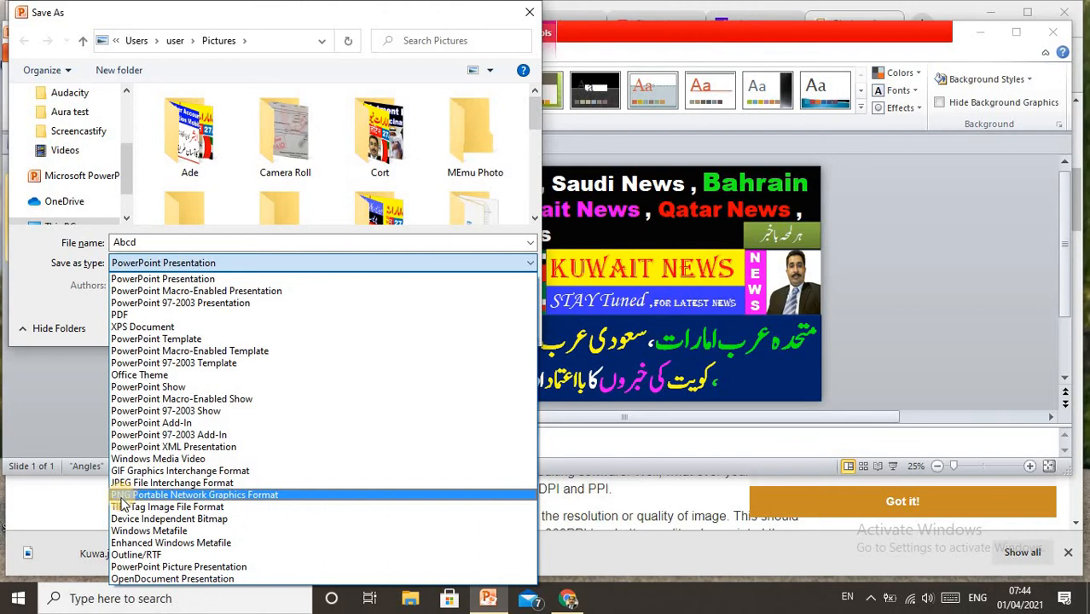
click(240, 495)
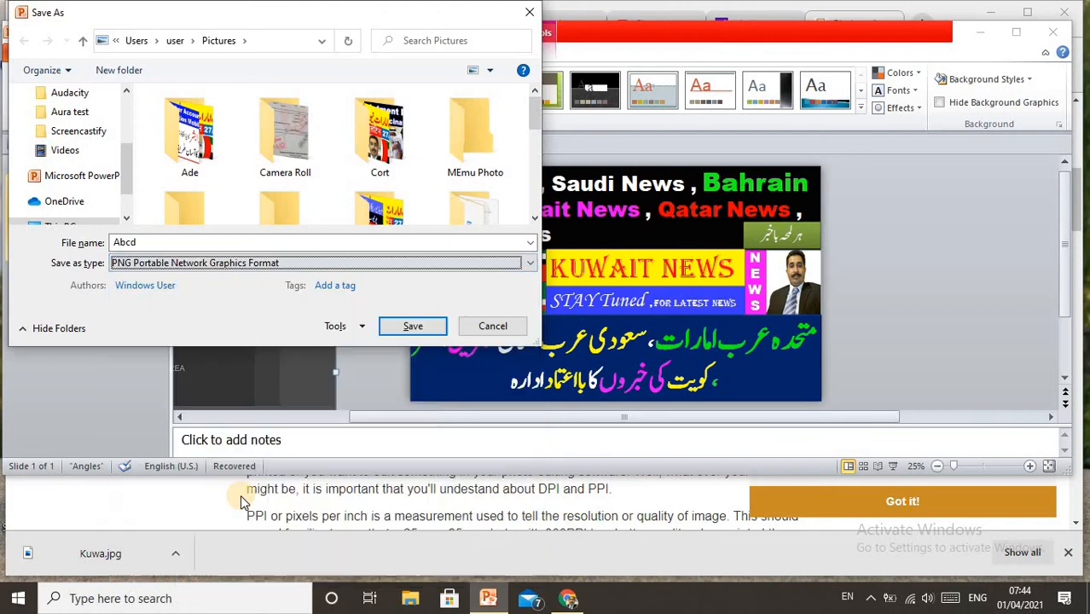
click(406, 327)
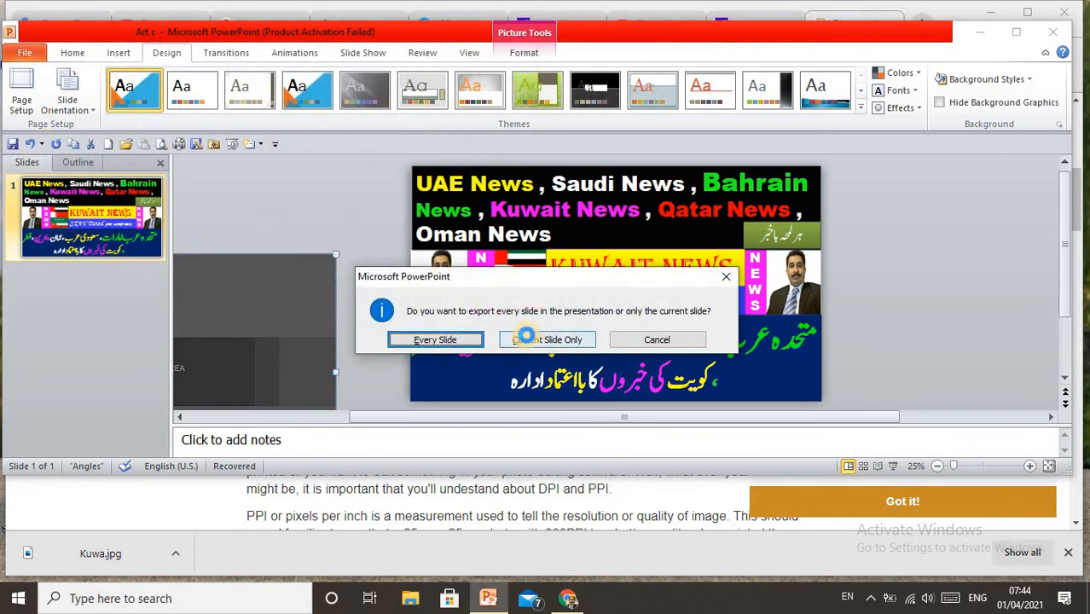
click(527, 338)
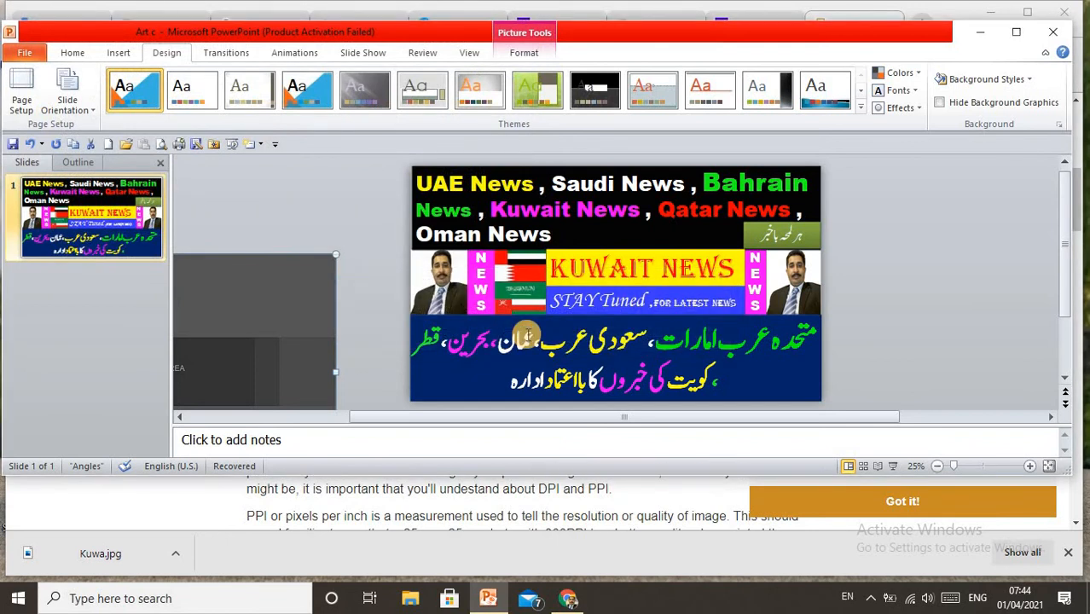
Switch to YouTube Studio in Chrome and leave the Branding page for the channel Dashboard, discarding the unpublished changes
click(980, 31)
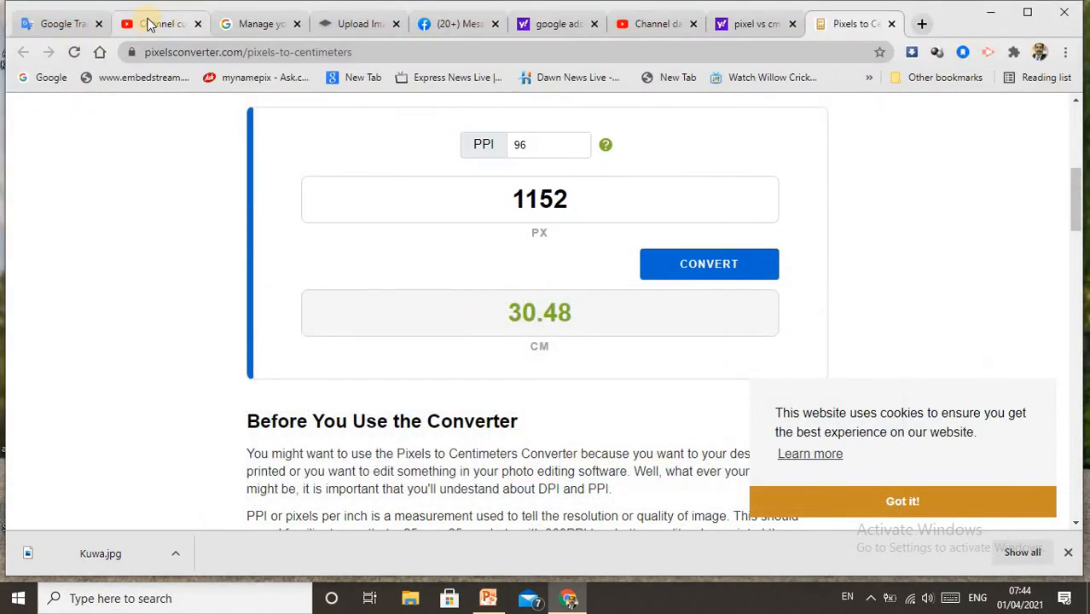
click(148, 23)
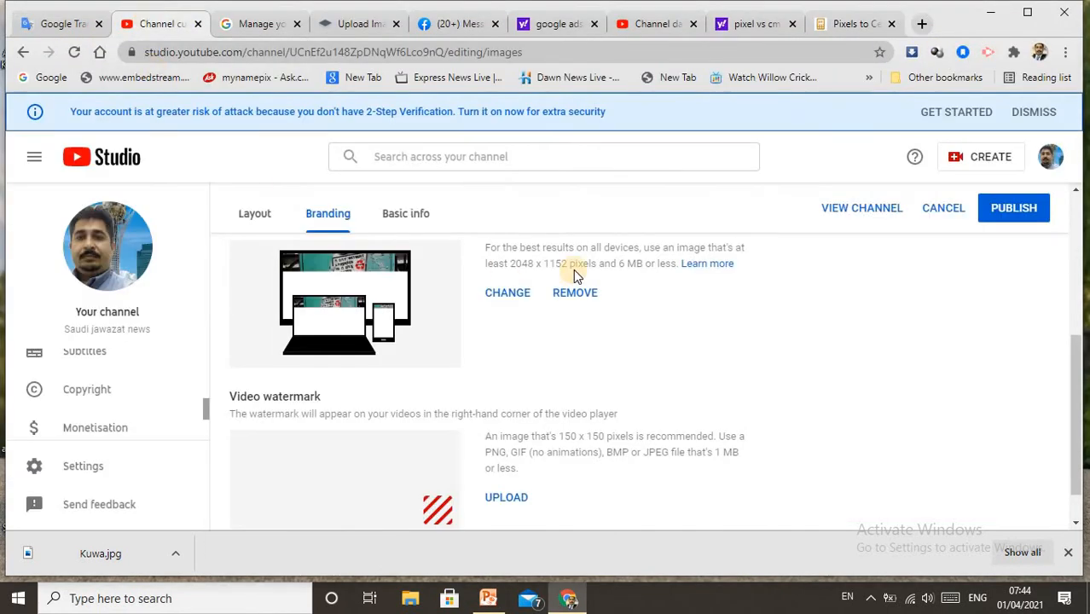
click(486, 298)
drag(207, 409, 188, 305)
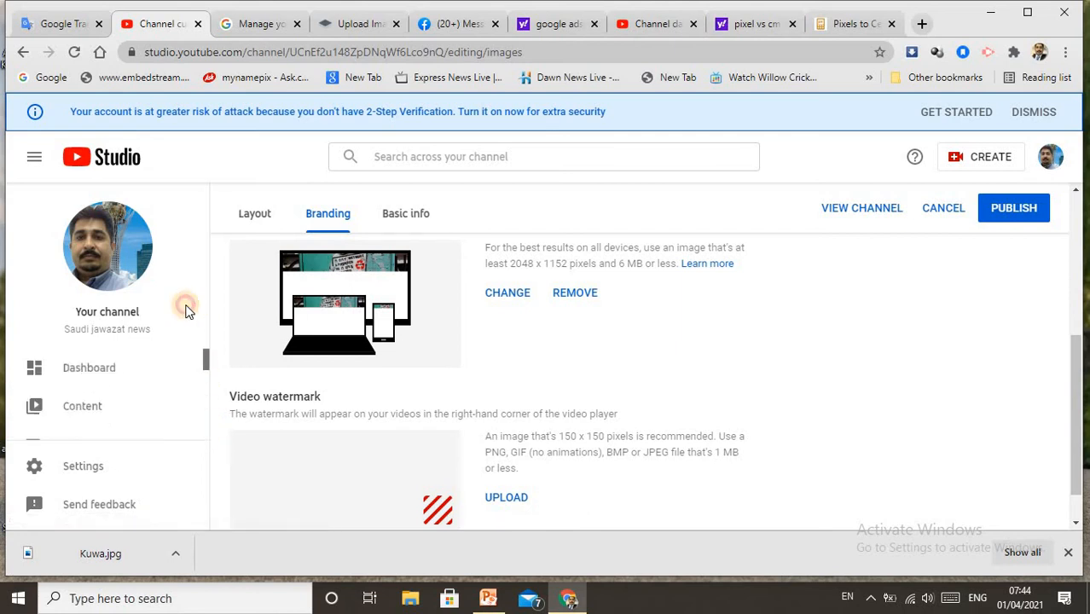
click(94, 369)
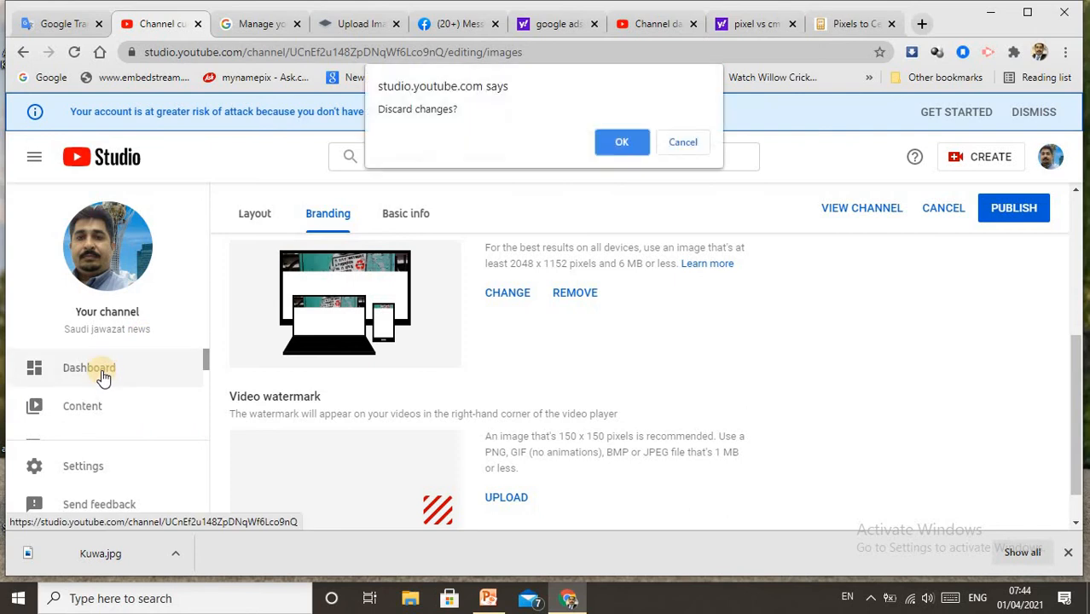
click(620, 142)
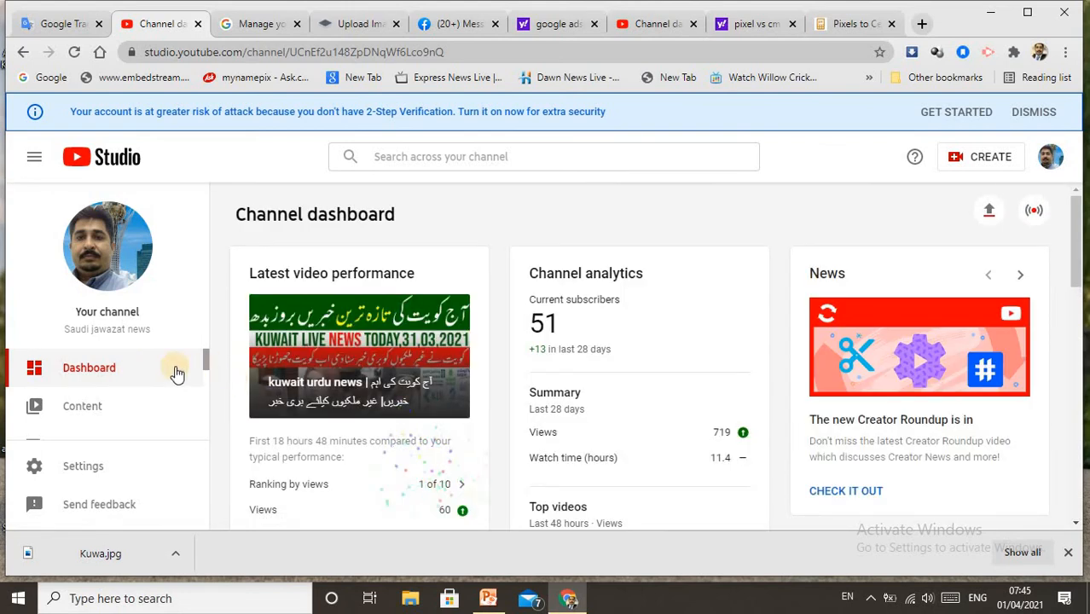
Open the Branding settings of the channel's Customisation page
drag(202, 357, 213, 433)
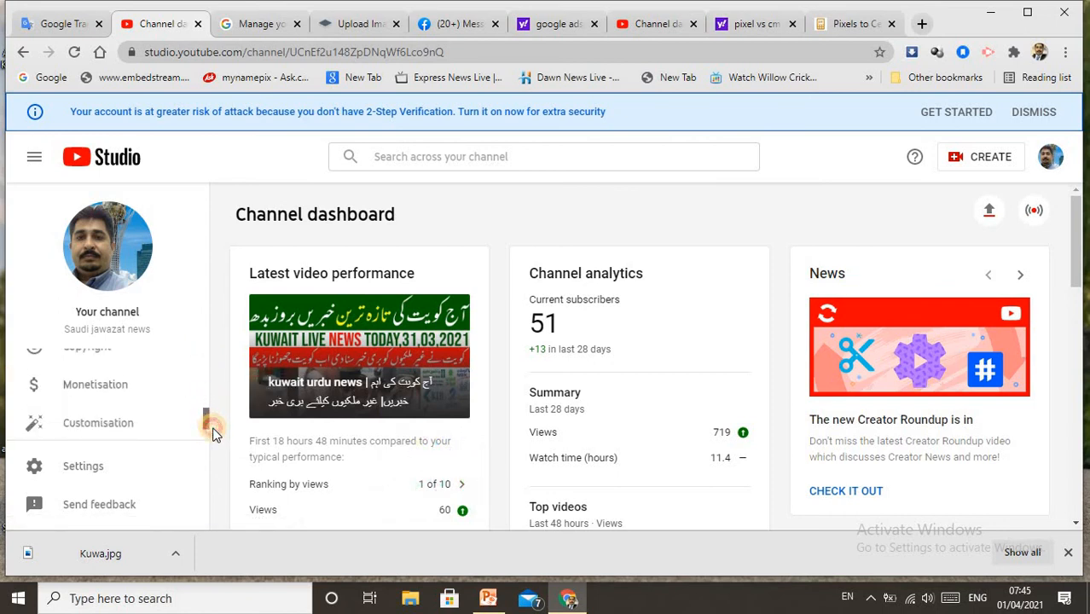
click(98, 410)
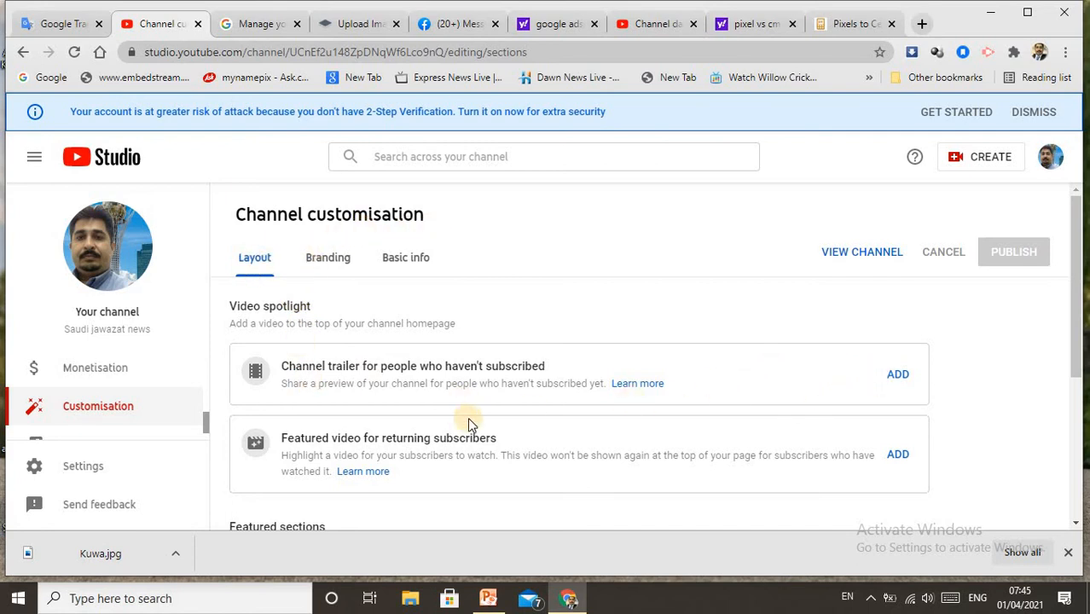
scroll(435, 421, down, 3)
scroll(417, 423, up, 3)
click(319, 260)
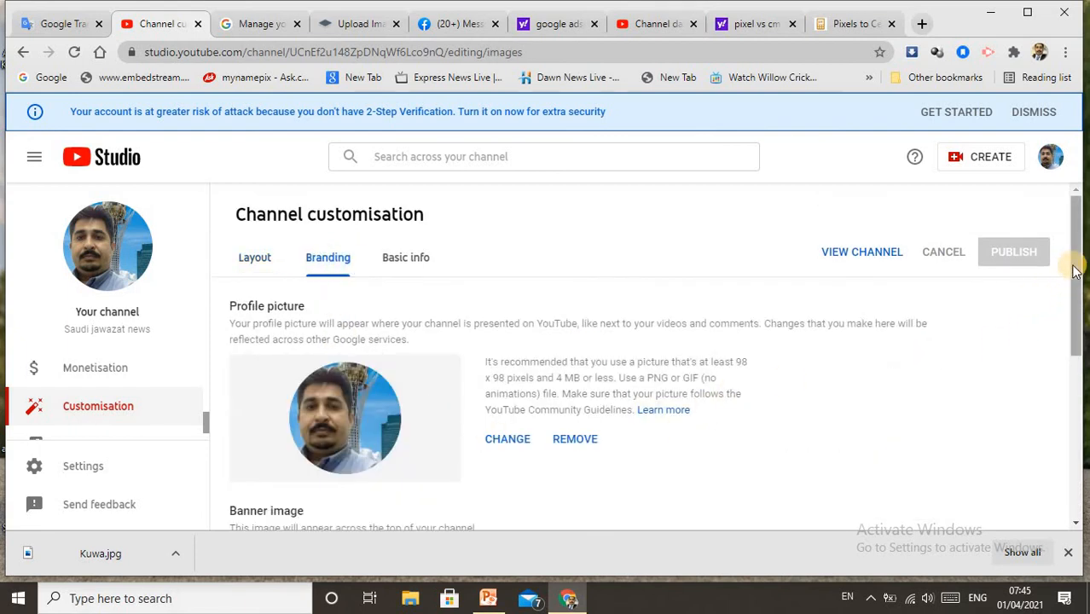
Replace the channel's banner image with the Abcd image file from the Pictures folder
drag(1077, 290, 1081, 333)
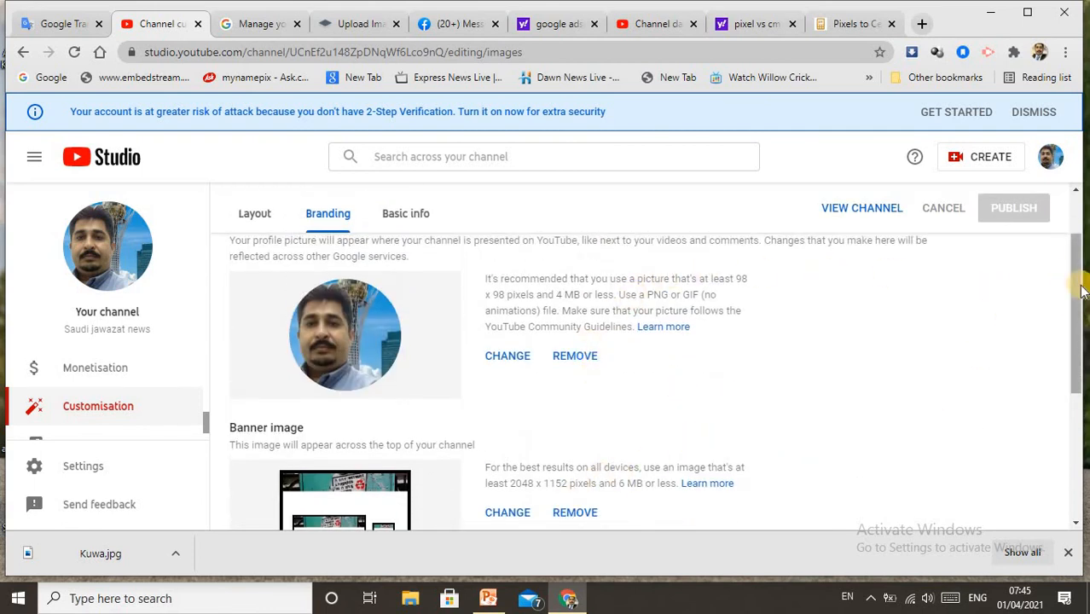
drag(1081, 316, 1082, 375)
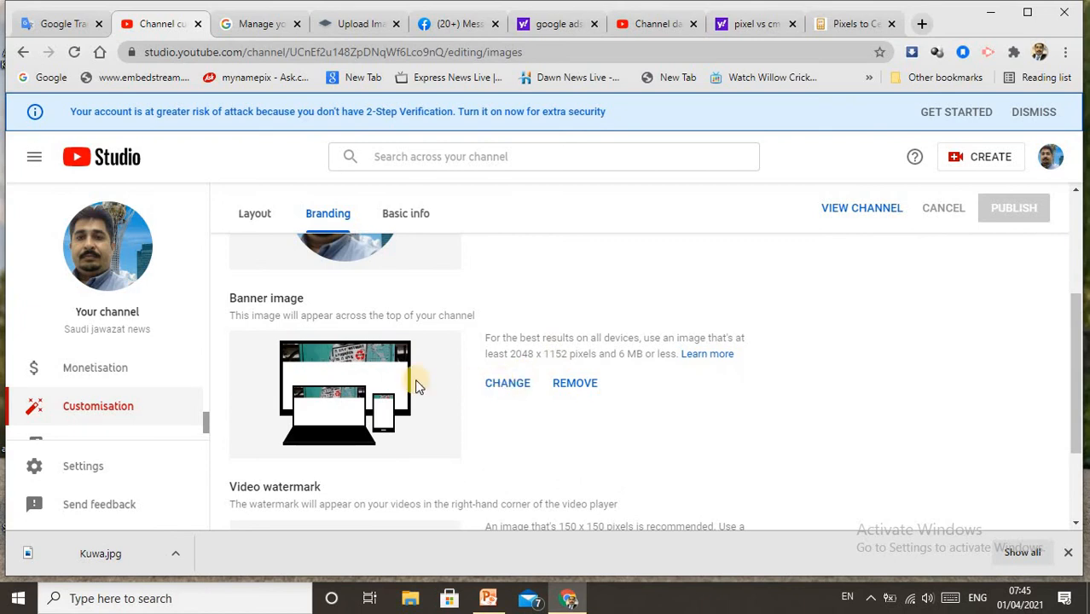
click(504, 392)
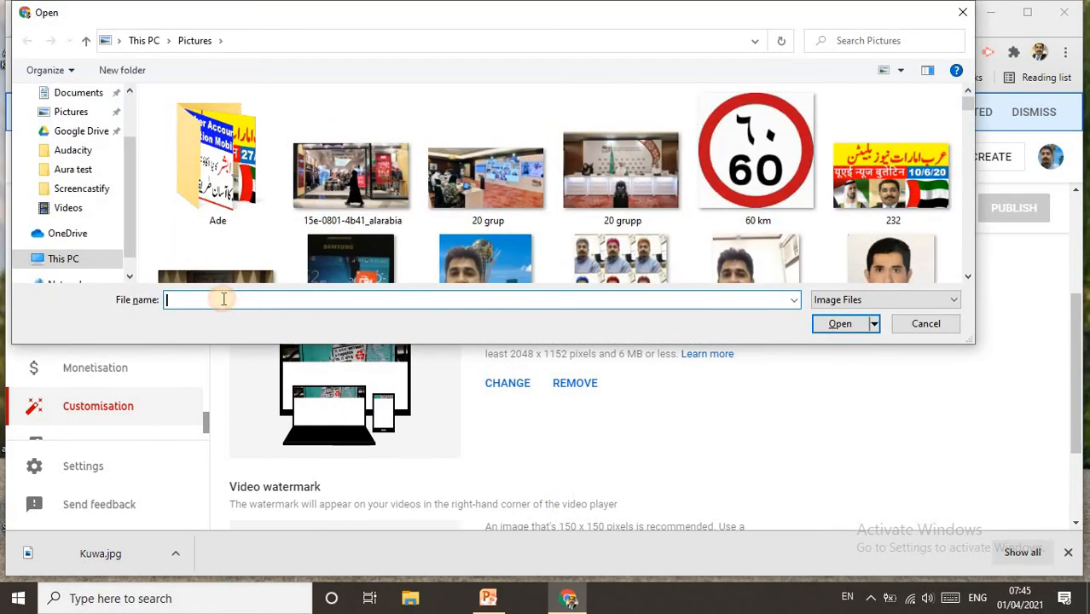
click(946, 599)
click(232, 480)
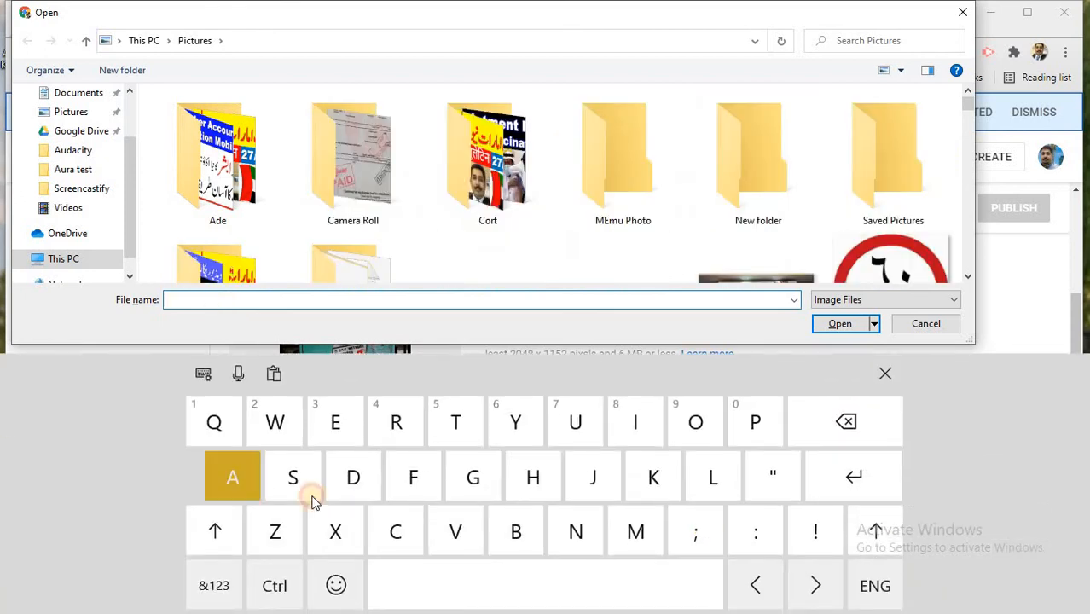
click(517, 533)
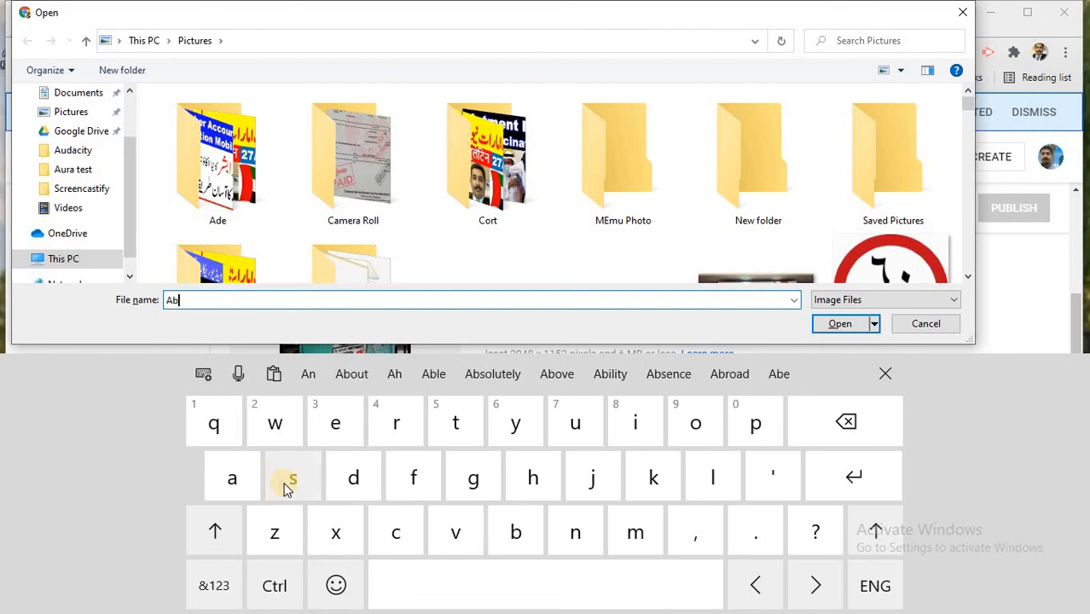
click(396, 529)
click(353, 476)
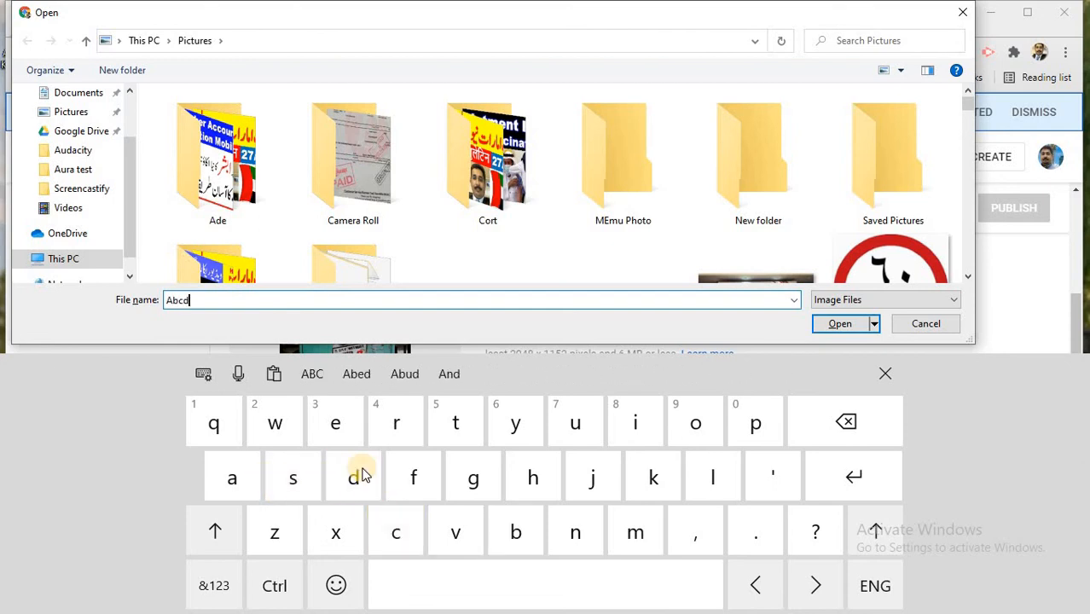
click(851, 474)
click(834, 327)
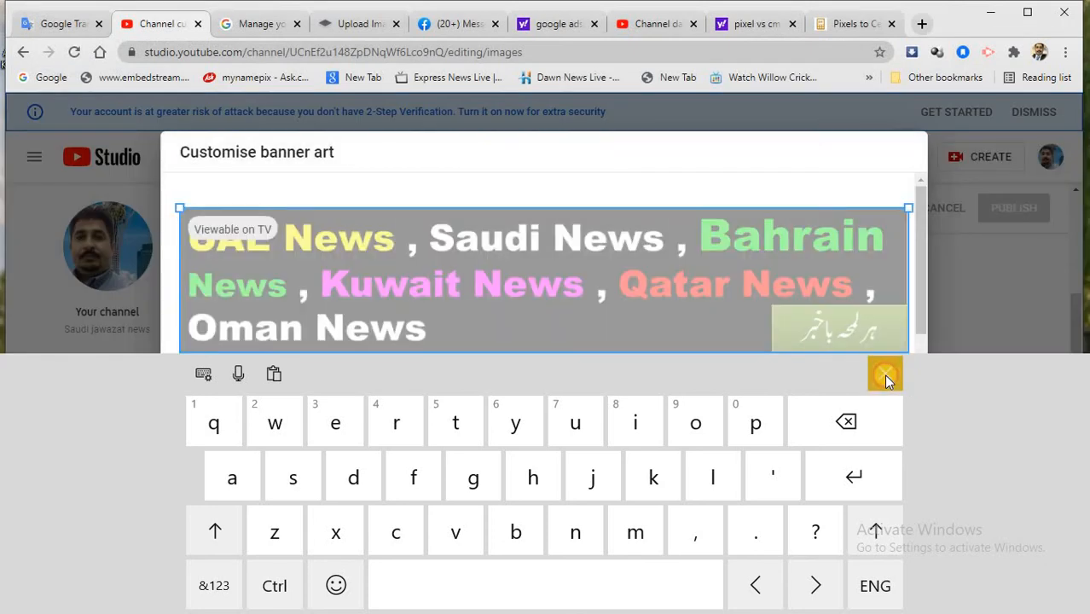
click(884, 374)
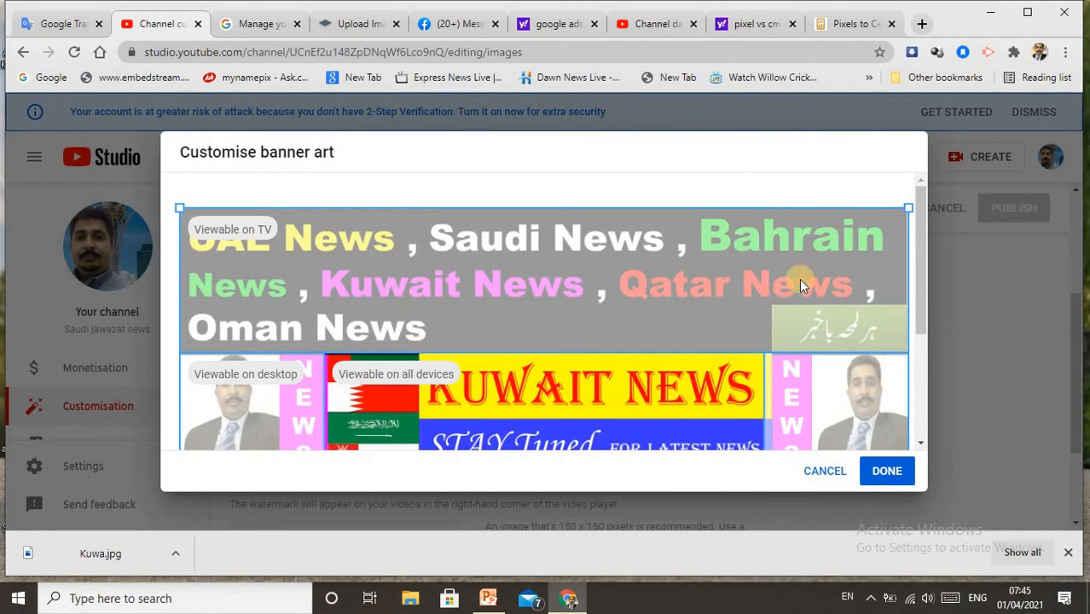
Accept the banner art with its default crop and publish the channel's branding changes
drag(924, 233, 931, 198)
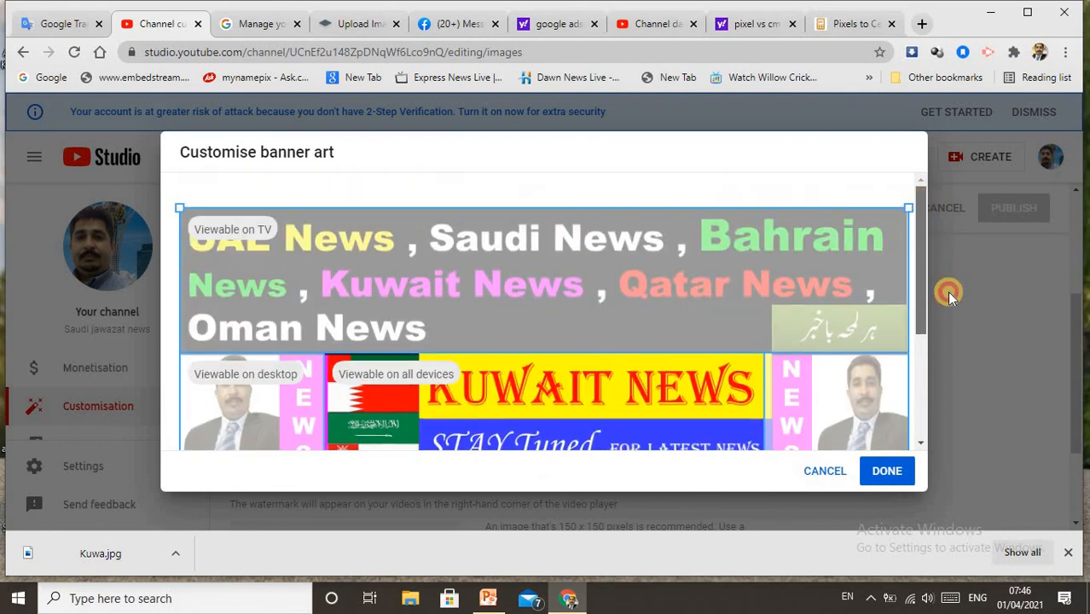
drag(949, 293, 948, 377)
click(889, 472)
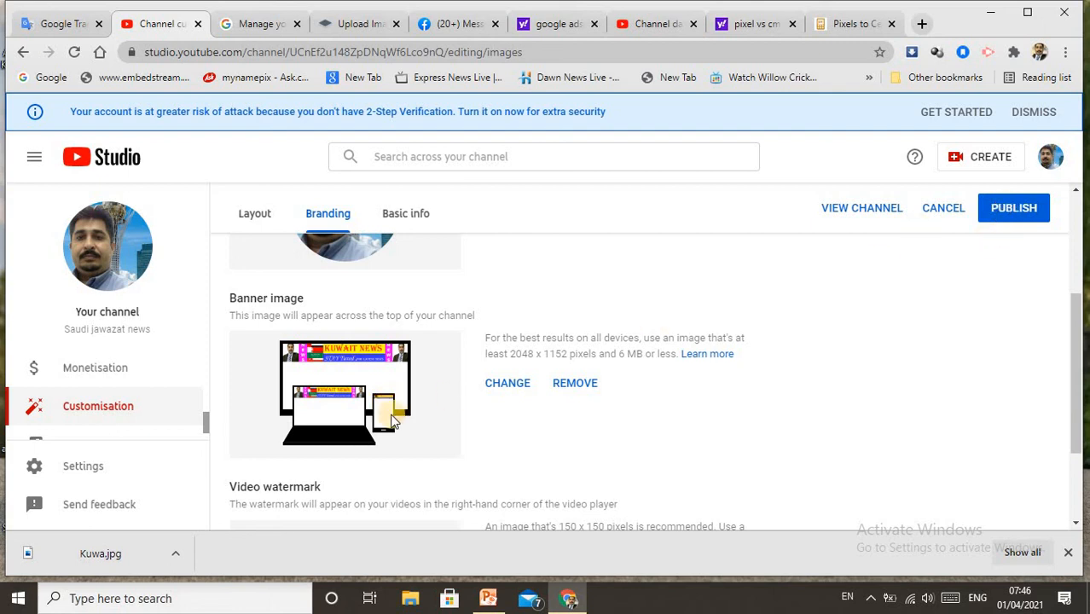
click(1007, 214)
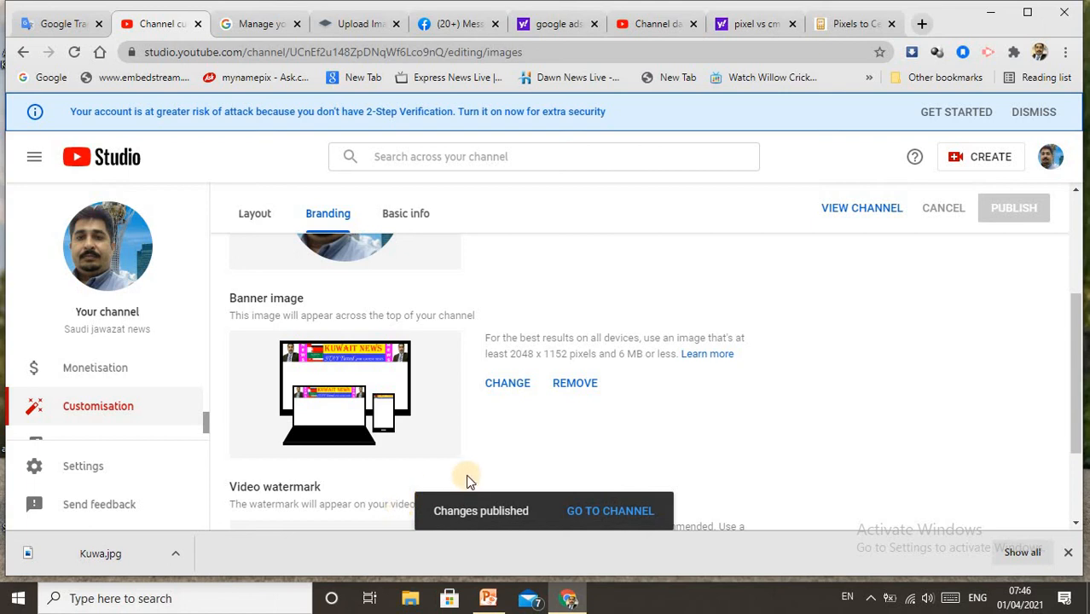
click(868, 598)
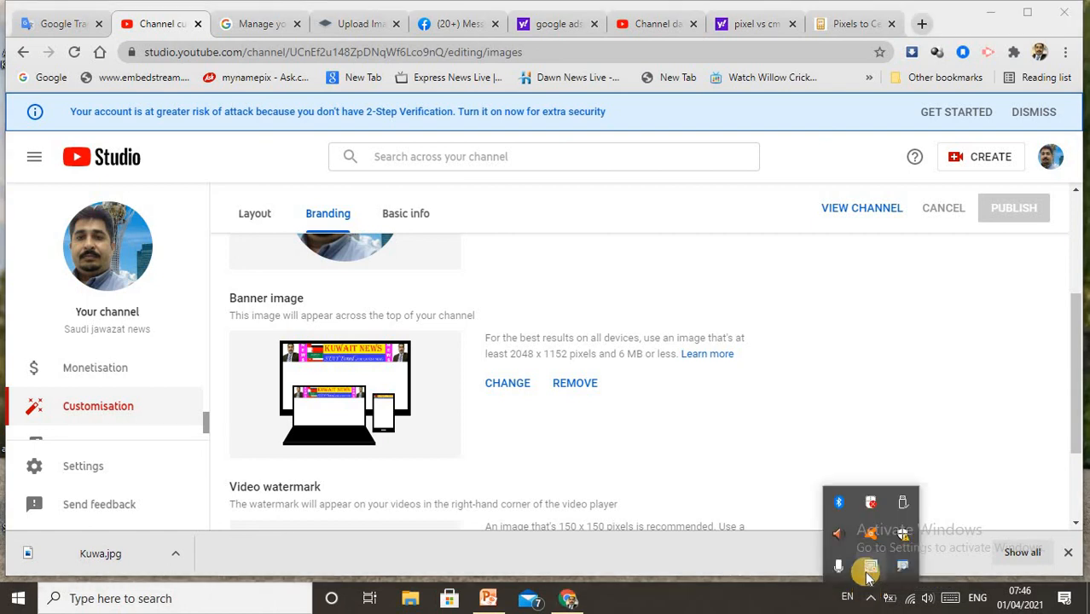